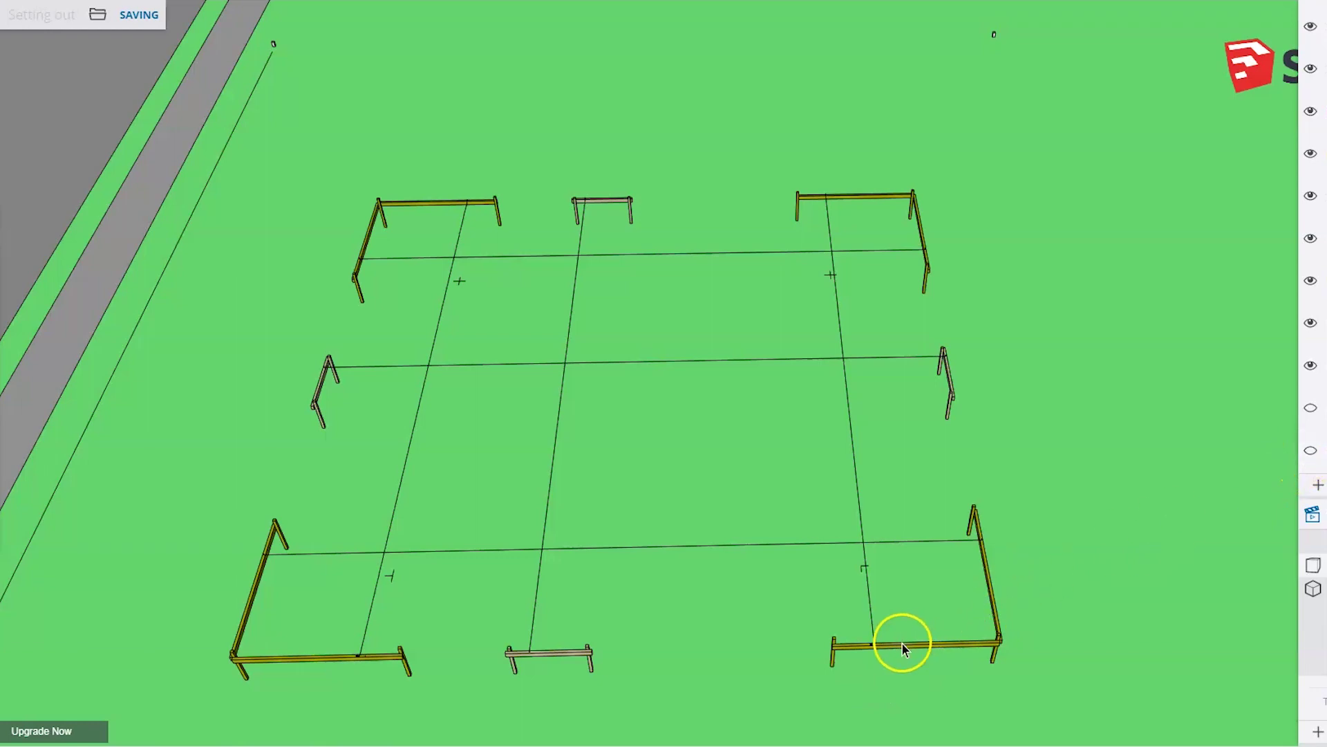
Turn on the hidden tag to show the Out Brick and Out footing marks beside Out Frame.
scroll(903, 645, up, 10)
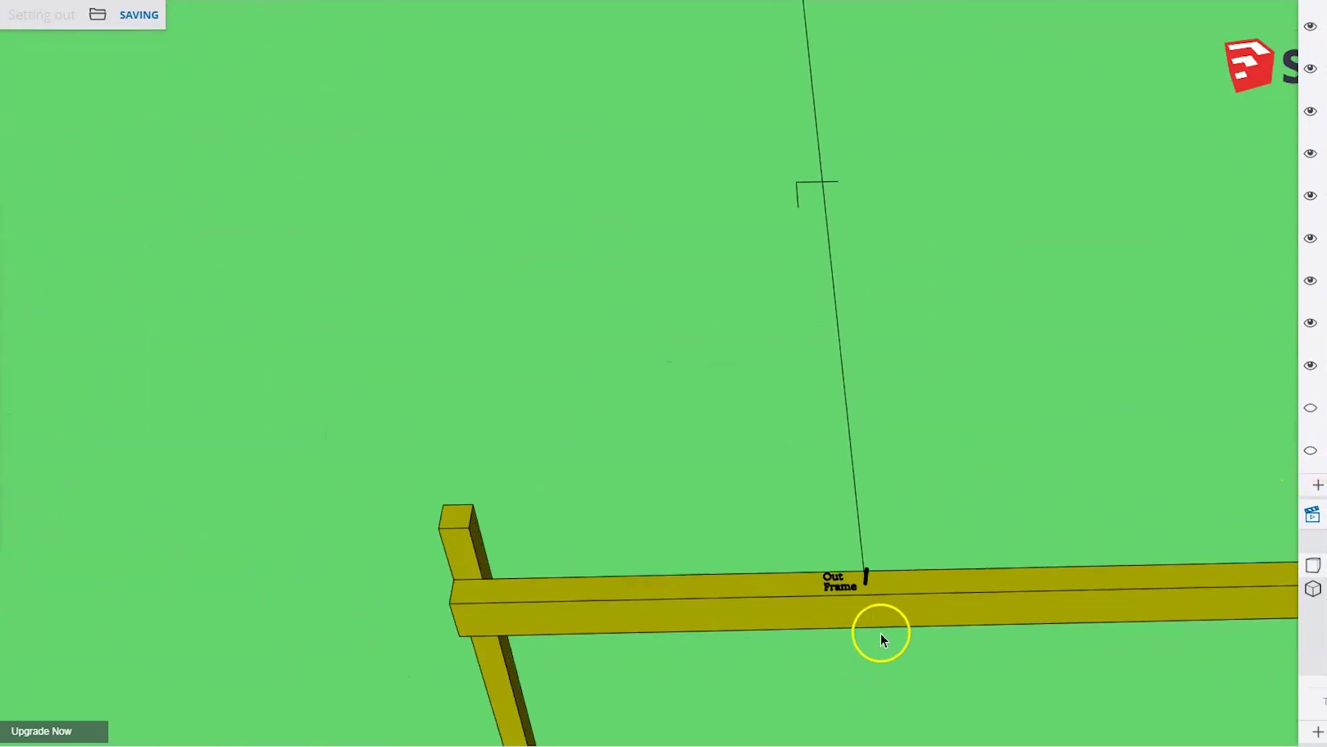
middle_drag(925, 573, 641, 601)
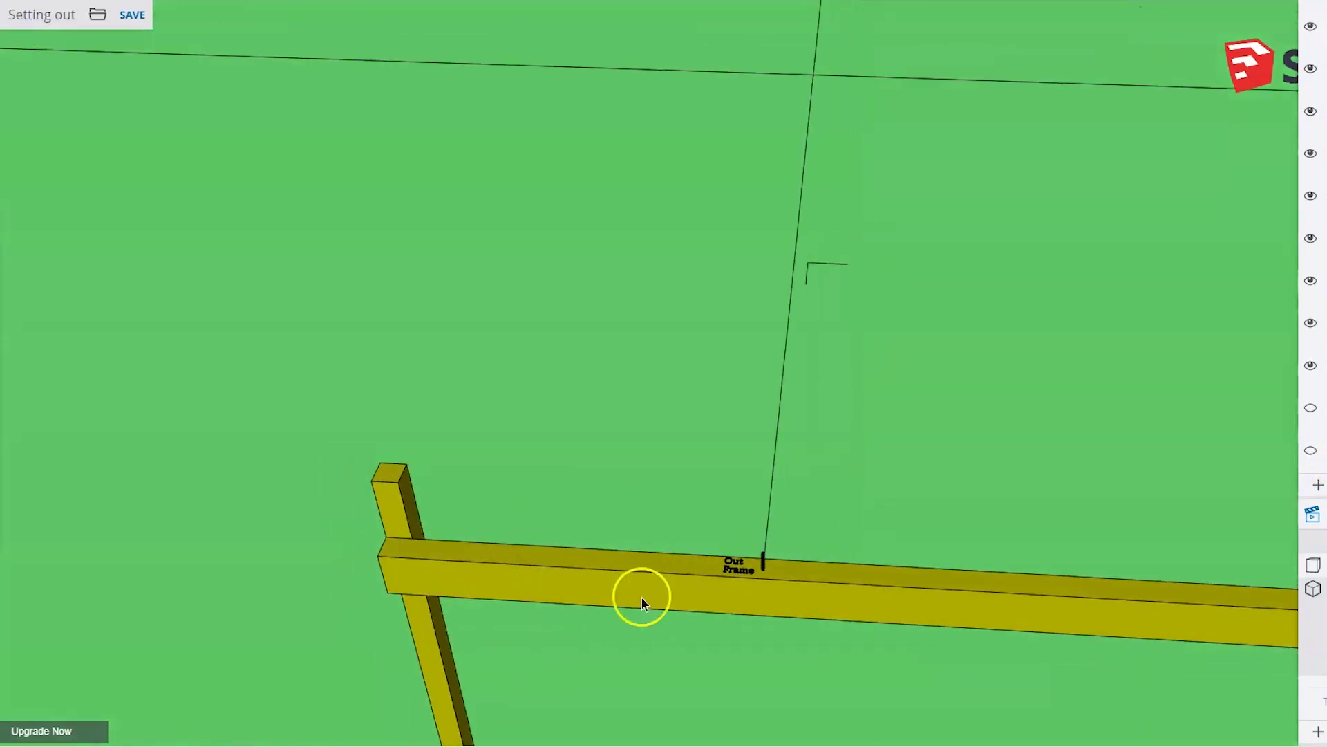
middle_drag(1008, 625, 633, 601)
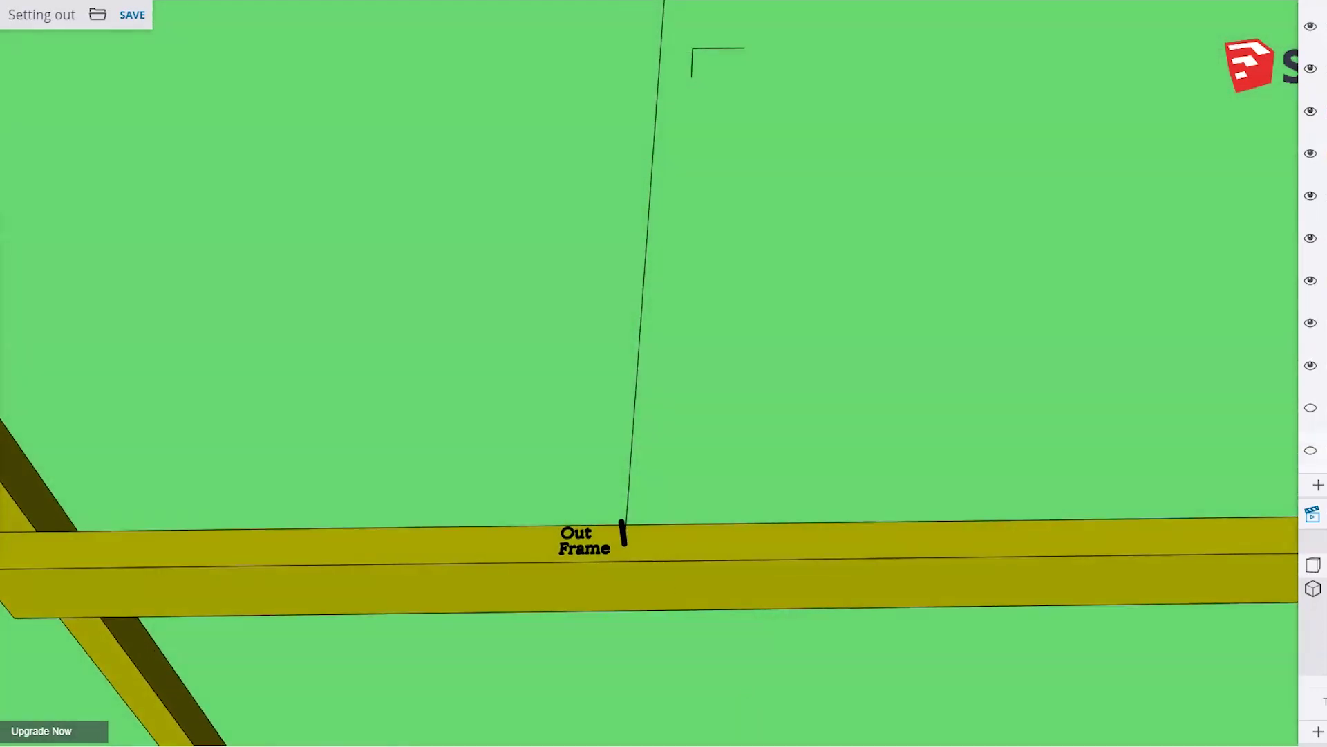
click(1311, 454)
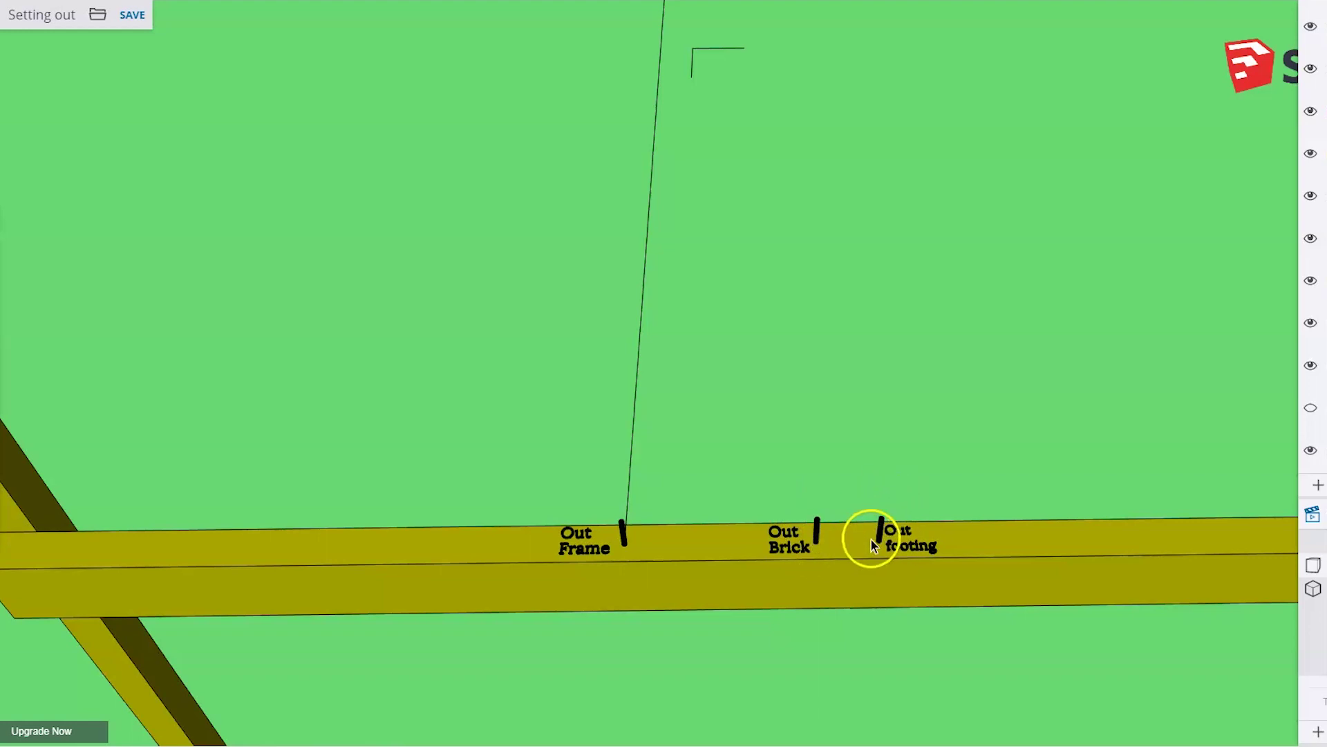
scroll(1068, 546, down, 5)
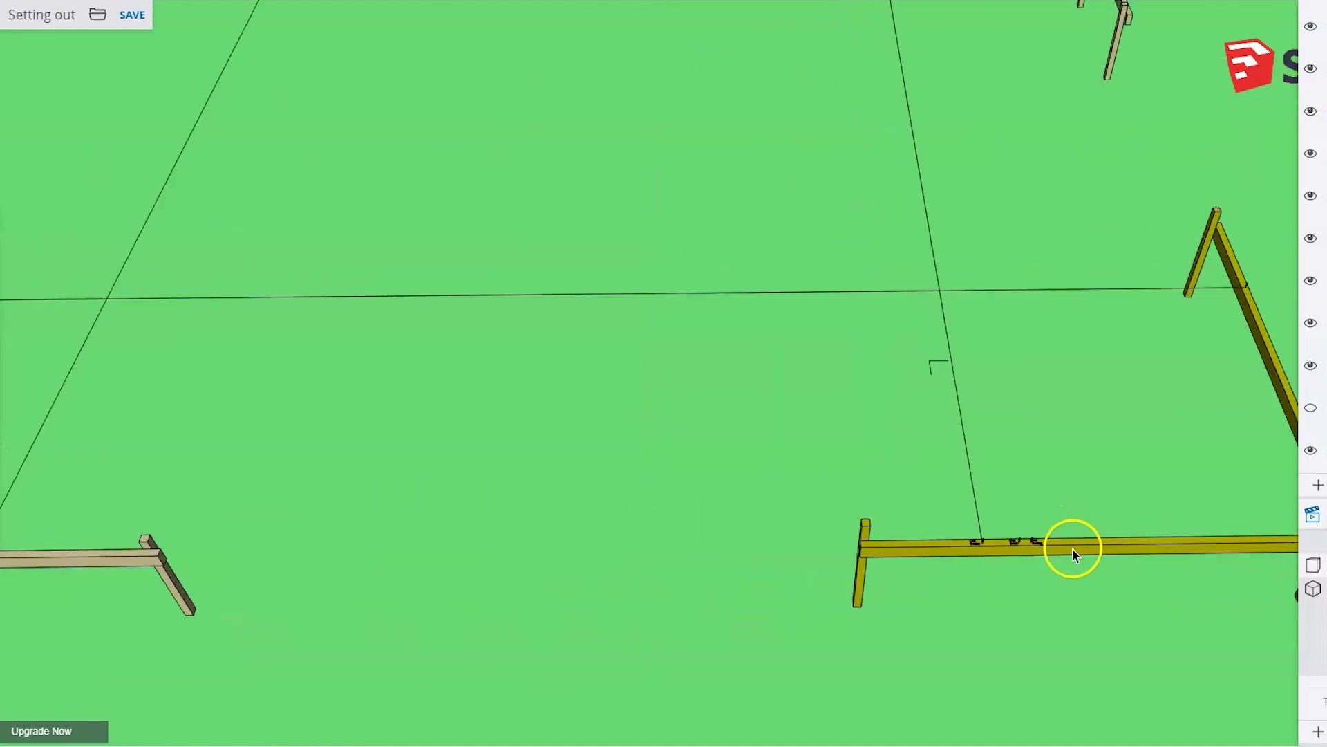
scroll(1072, 549, down, 4)
scroll(200, 529, up, 10)
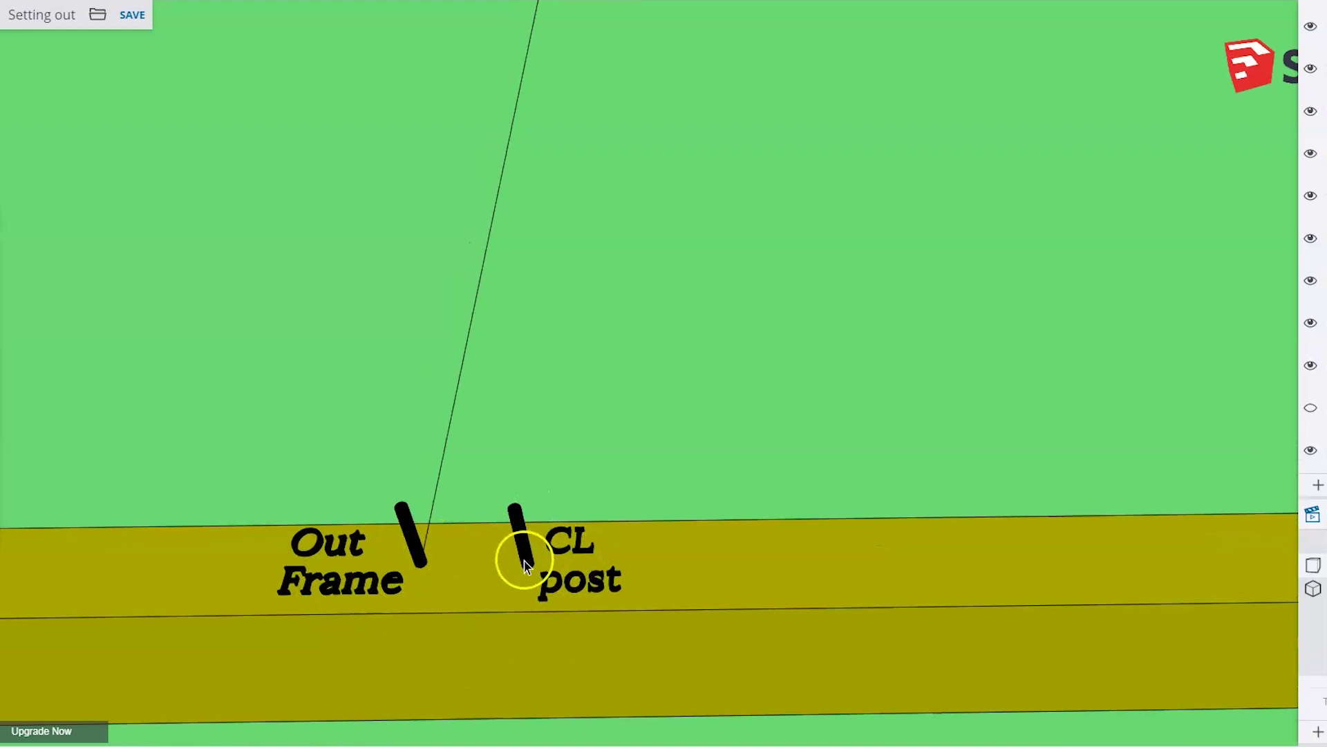
scroll(1177, 550, down, 1)
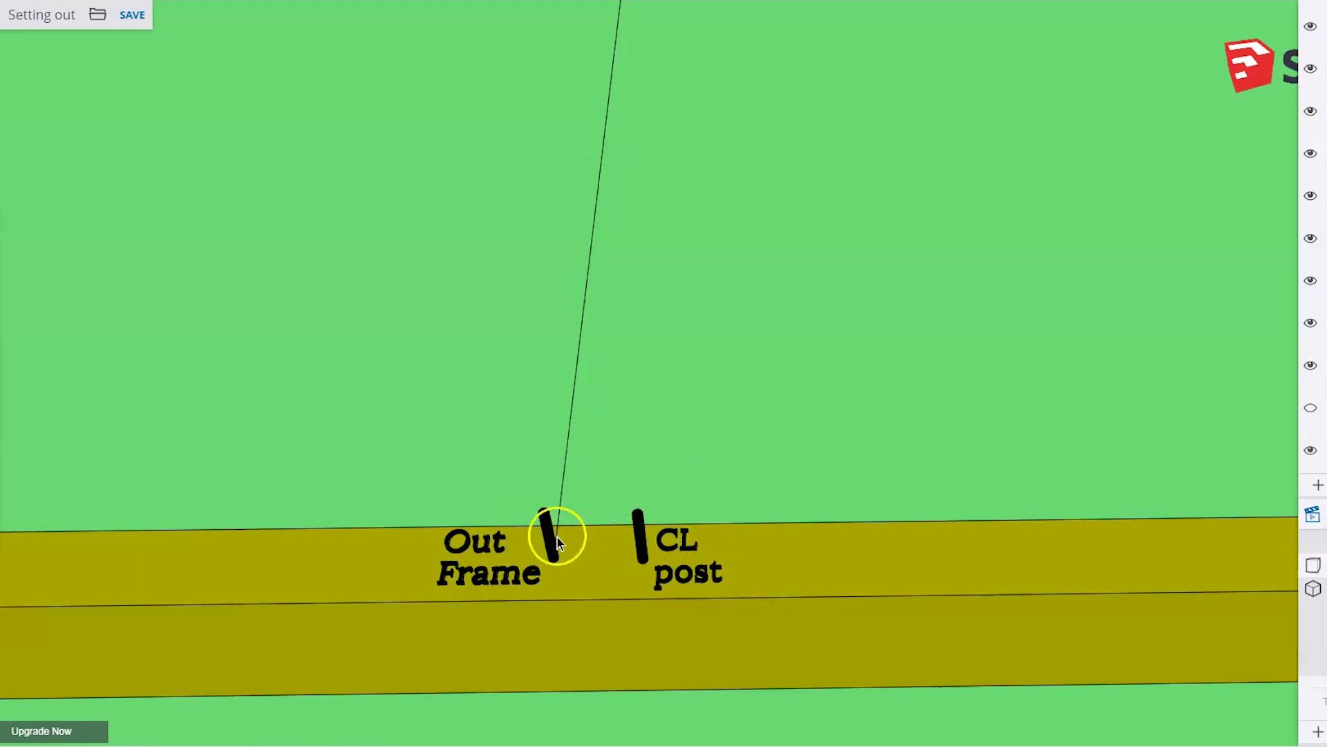
scroll(267, 550, down, 6)
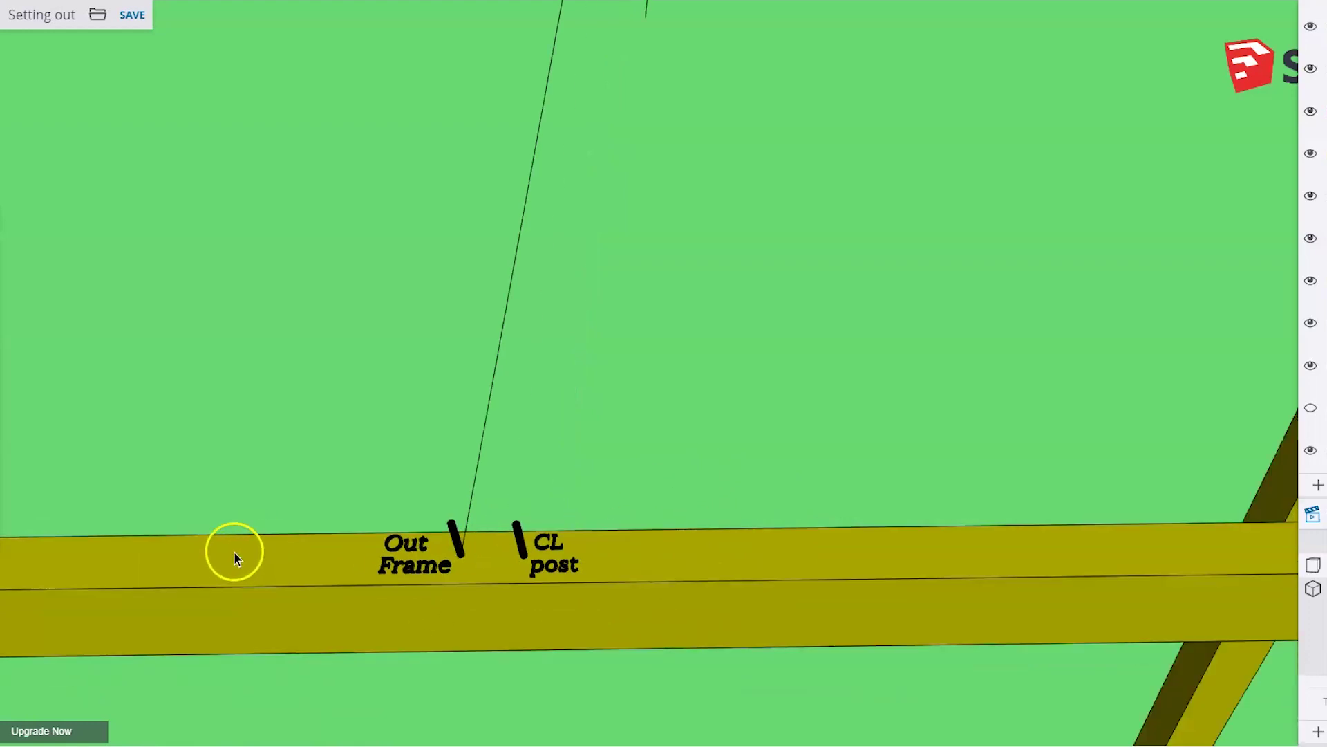
scroll(204, 562, down, 5)
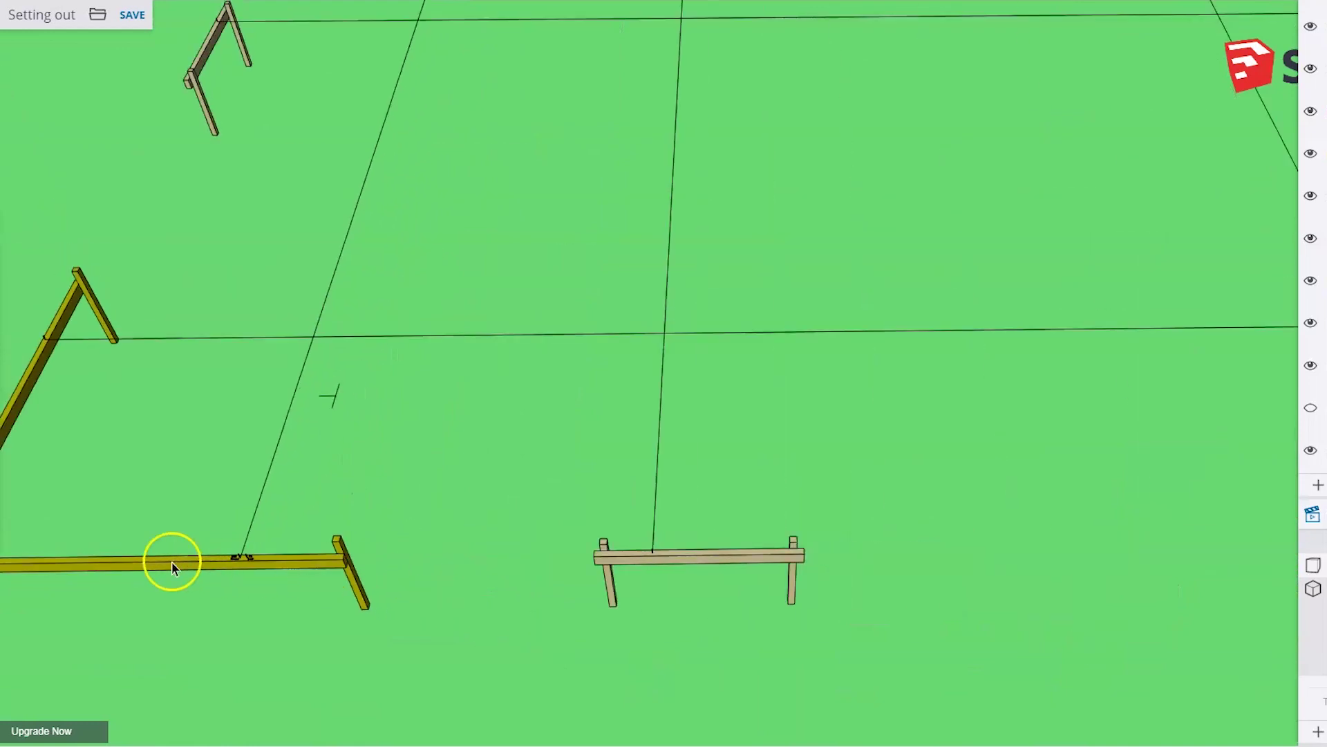
scroll(1083, 596, up, 10)
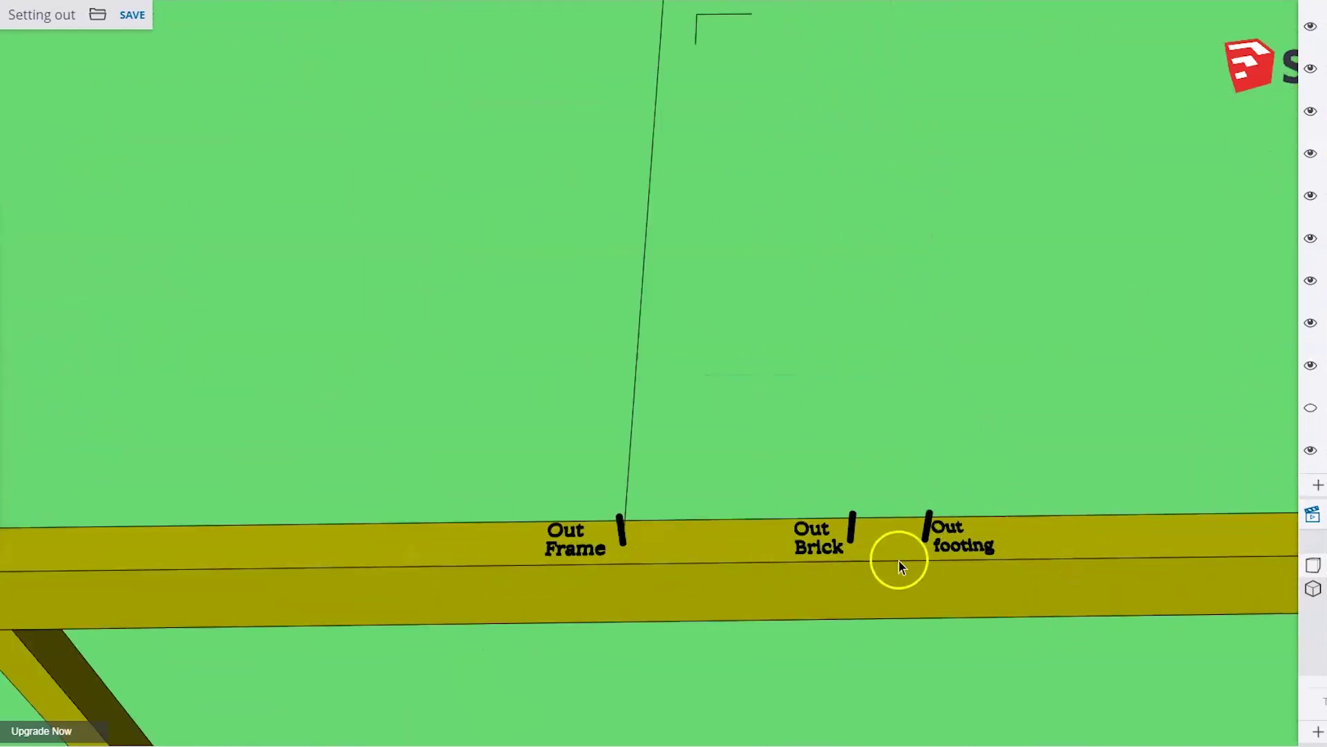
scroll(1049, 585, up, 3)
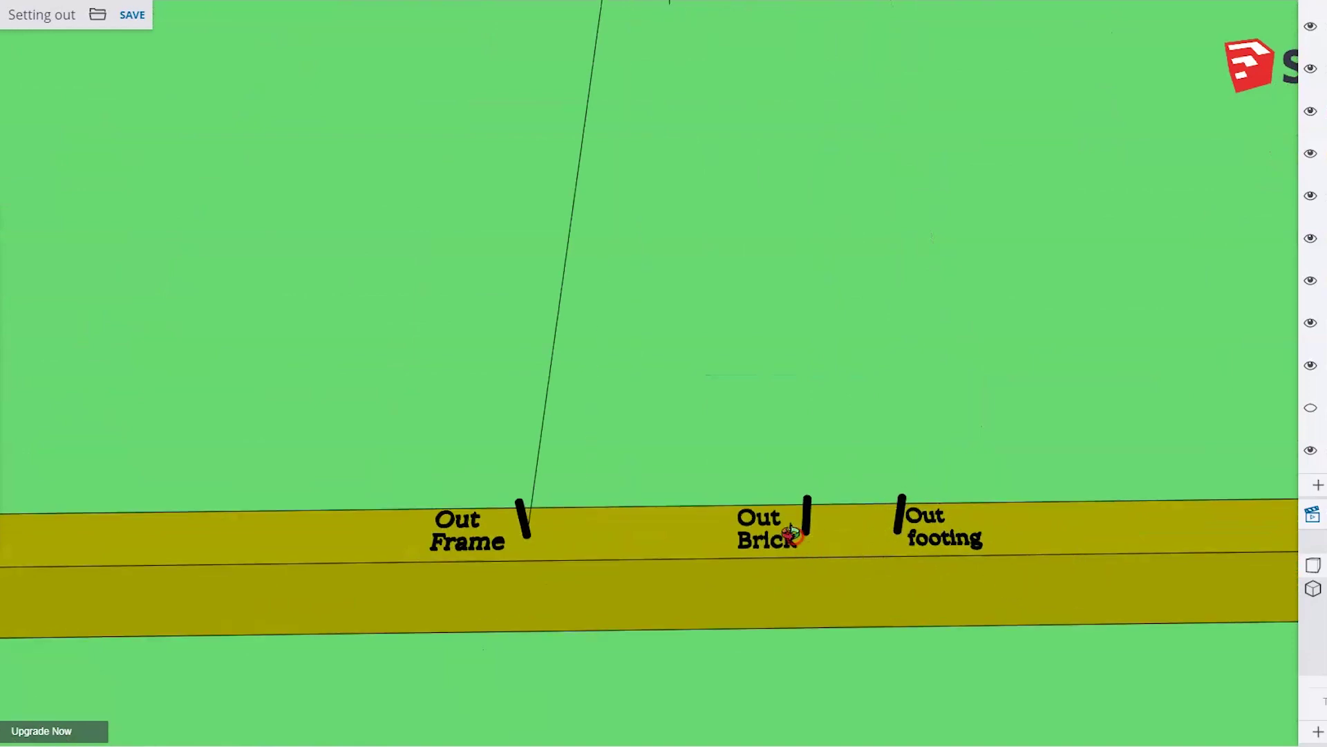
mouse_move(792, 532)
middle_down()
mouse_move(619, 557)
mouse_move(749, 376)
mouse_move(749, 504)
mouse_move(788, 544)
mouse_move(776, 516)
mouse_move(743, 505)
middle_up()
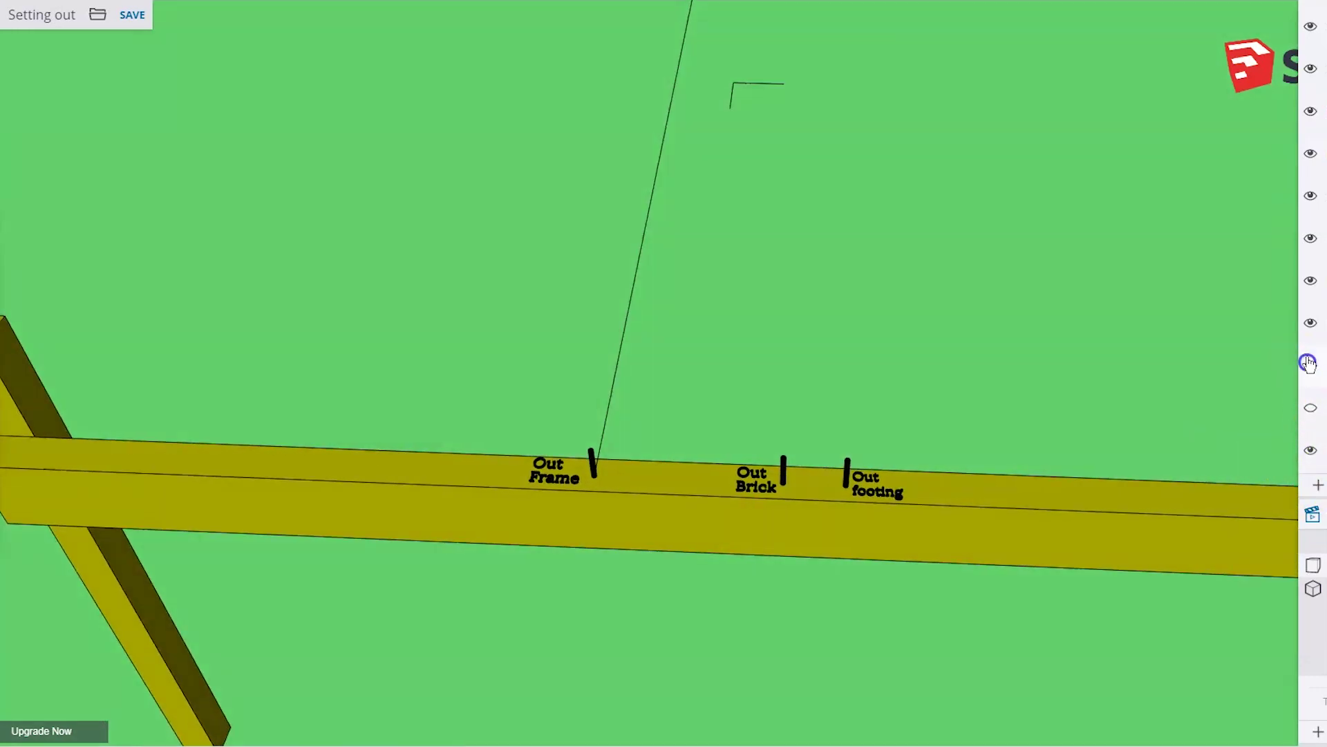
Hide the string-line tag and pan slightly along the profile board.
click(1310, 242)
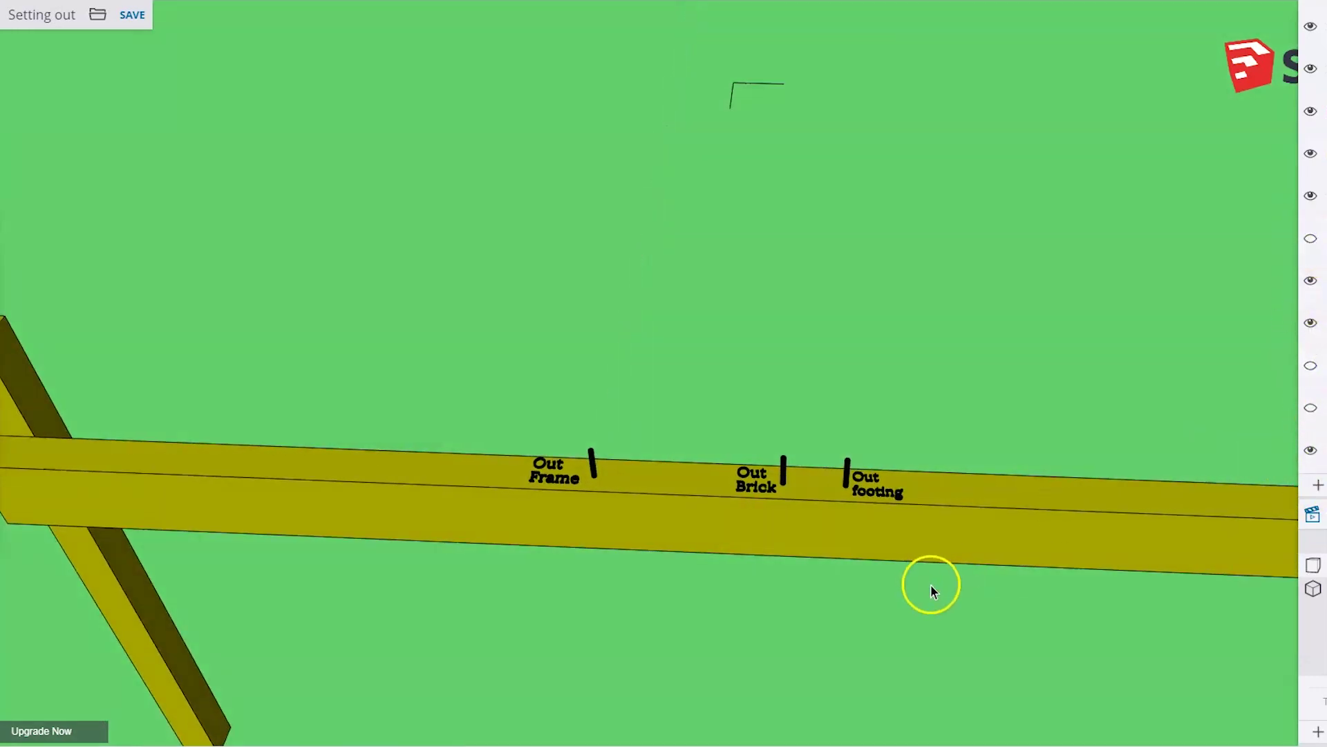
scroll(903, 580, down, 5)
middle_drag(777, 568, 778, 561)
scroll(498, 607, down, 2)
scroll(927, 587, up, 5)
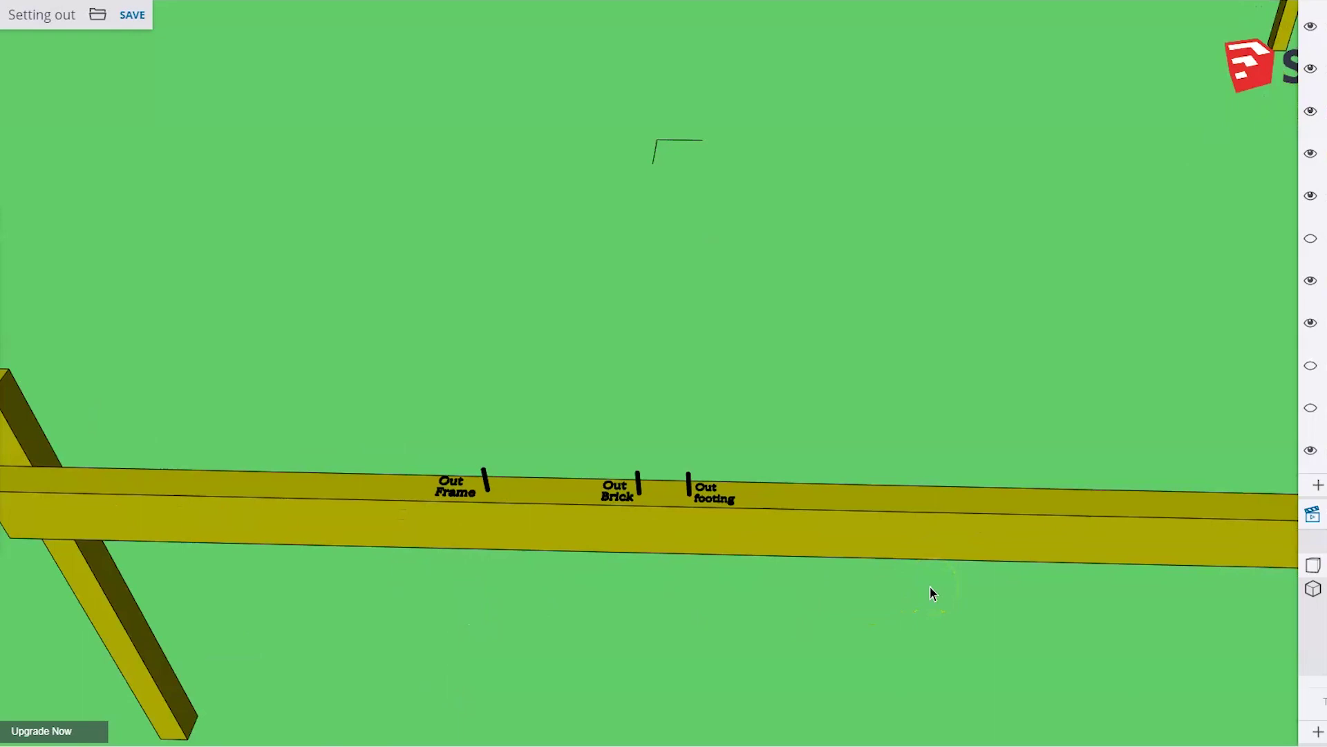
scroll(318, 511, down, 1)
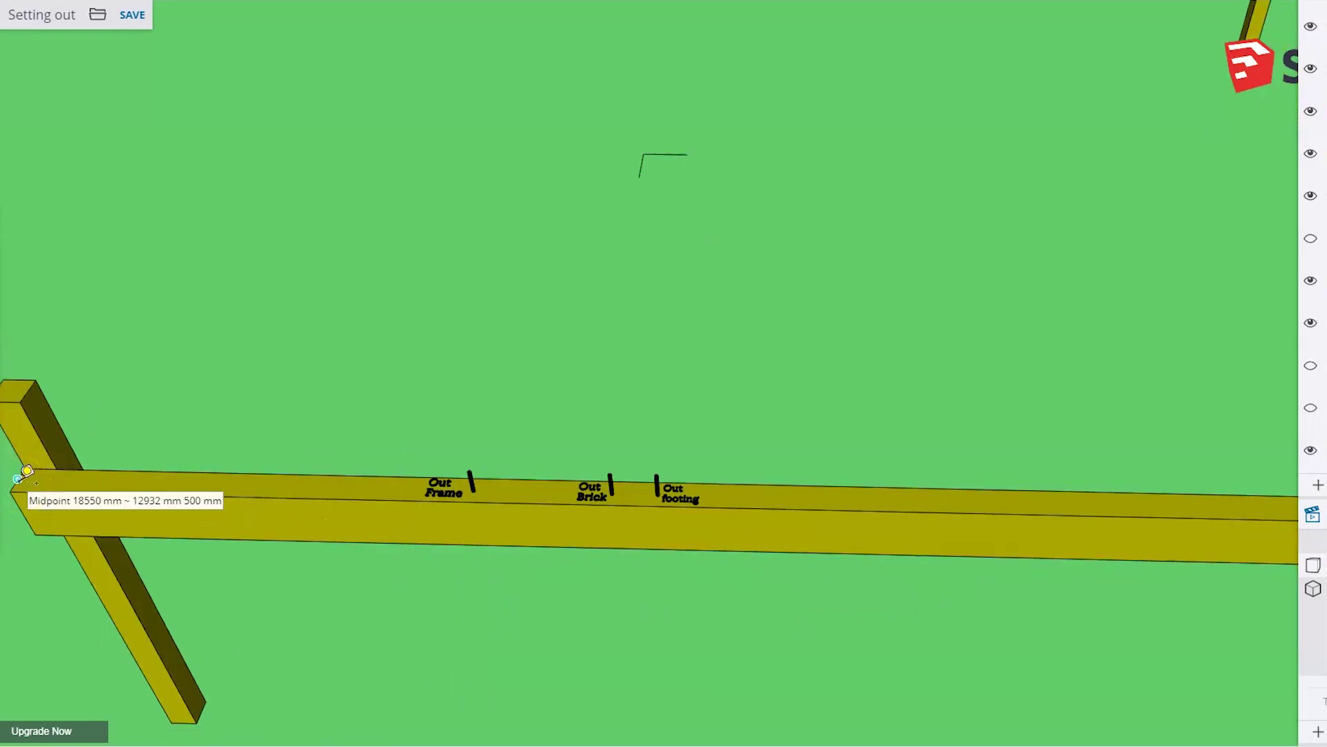
Start a tape measurement from the end corner of the profile board.
drag(26, 471, 658, 494)
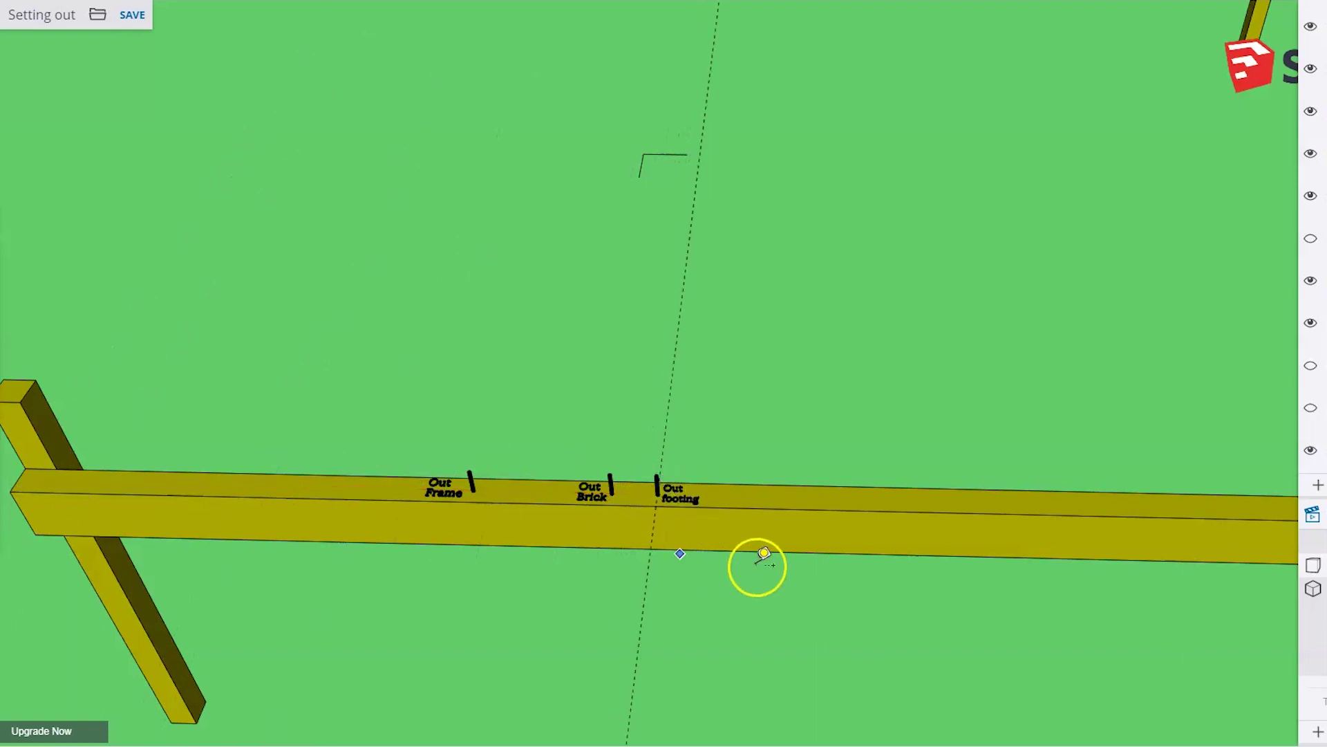
middle_drag(764, 553, 795, 498)
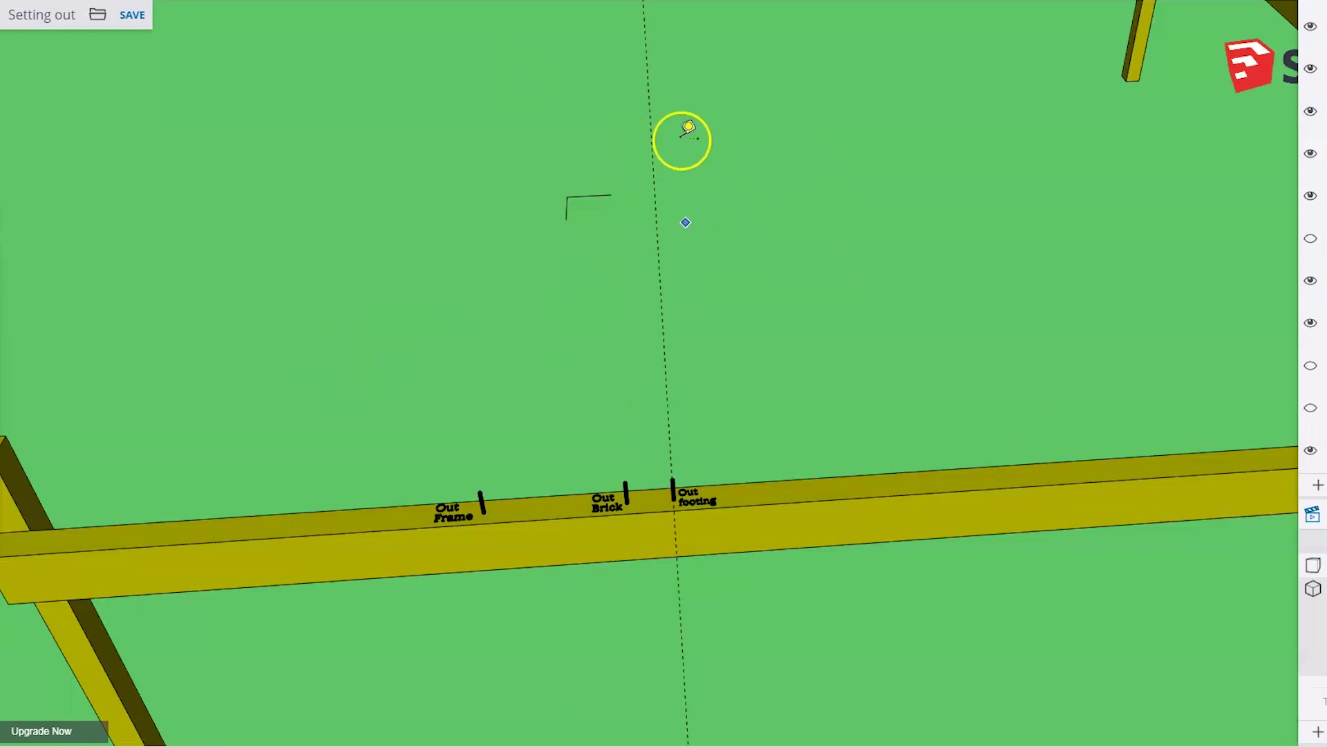
scroll(731, 601, down, 4)
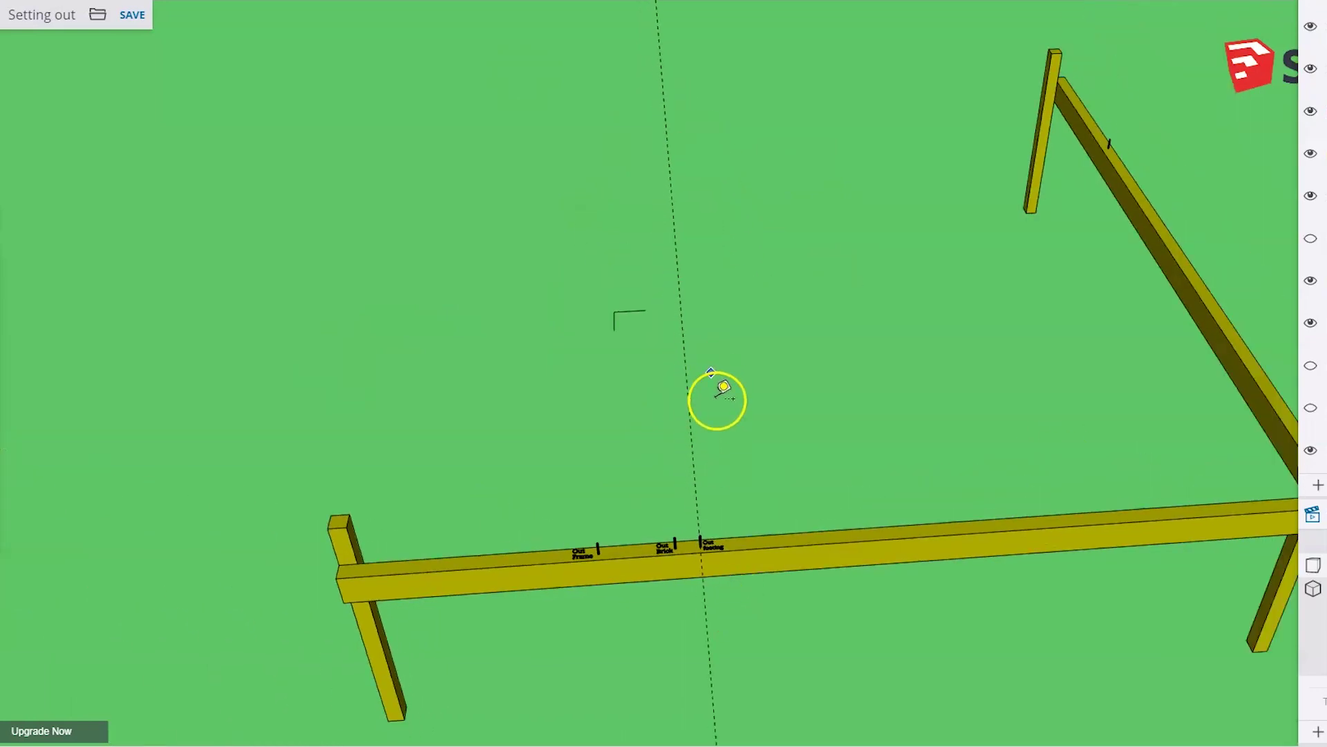
scroll(704, 575, up, 4)
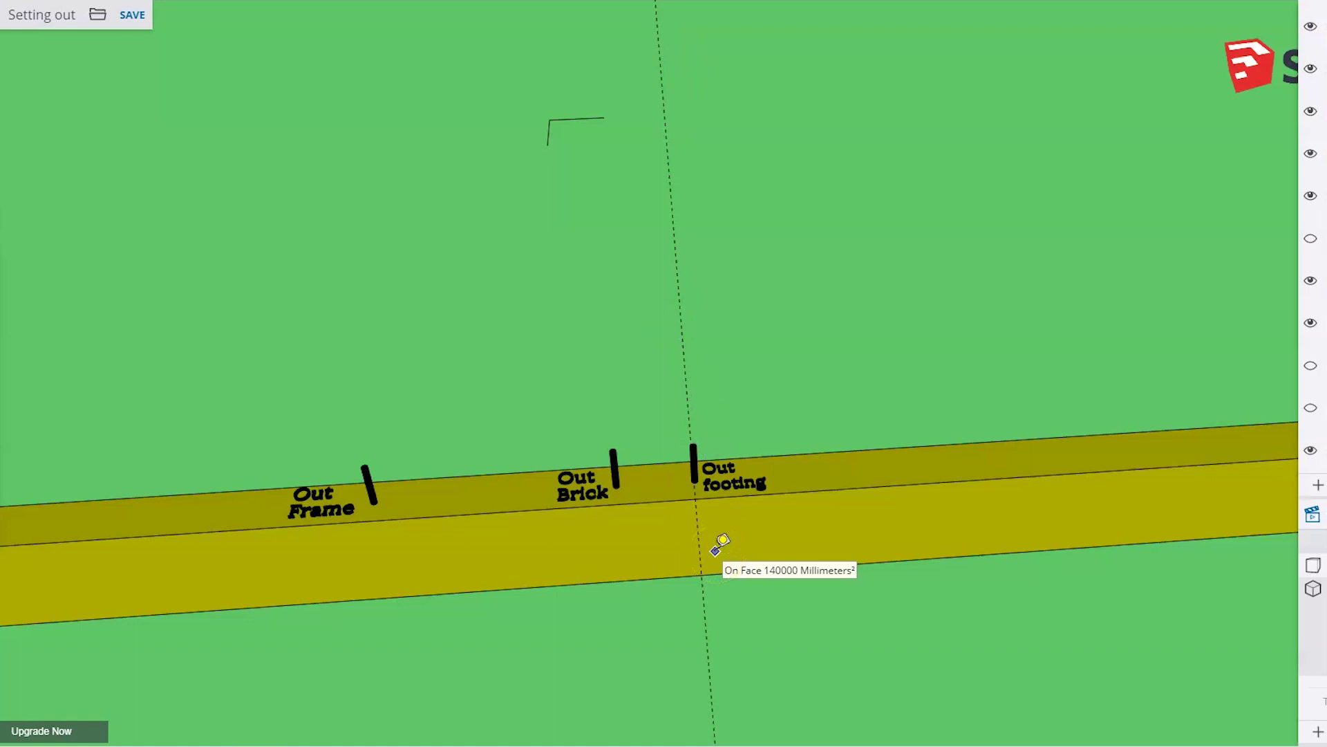
scroll(992, 426, down, 3)
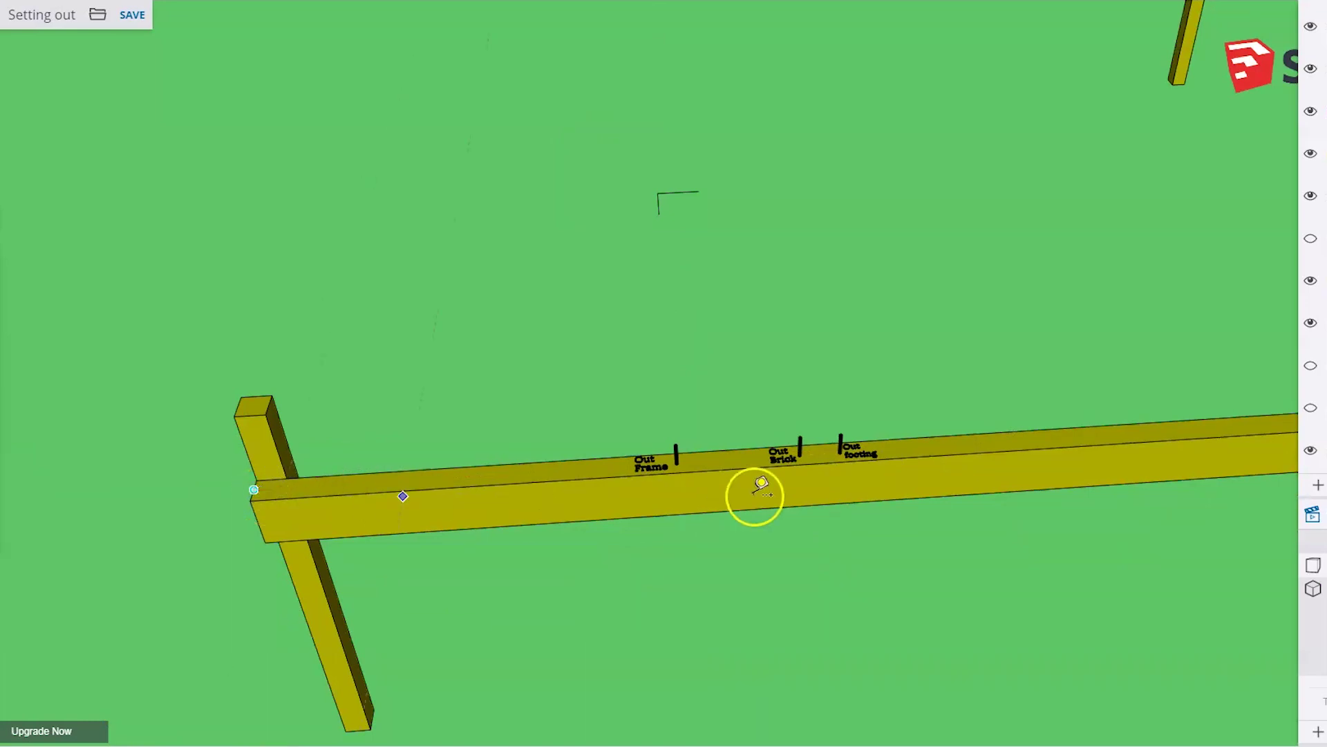
Drop a guide at Out Brick, then measure from the board-end midpoint toward Out Frame.
click(795, 453)
scroll(898, 438, up, 2)
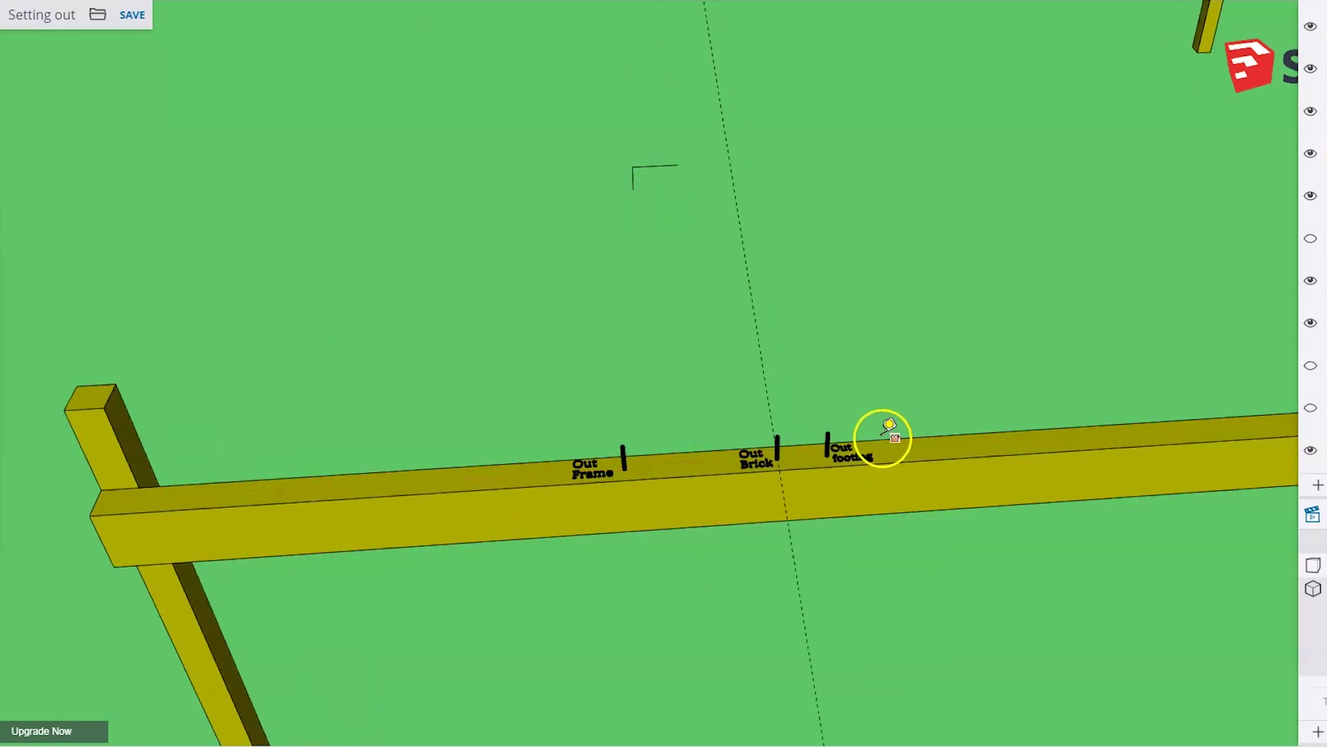
scroll(890, 425, up, 1)
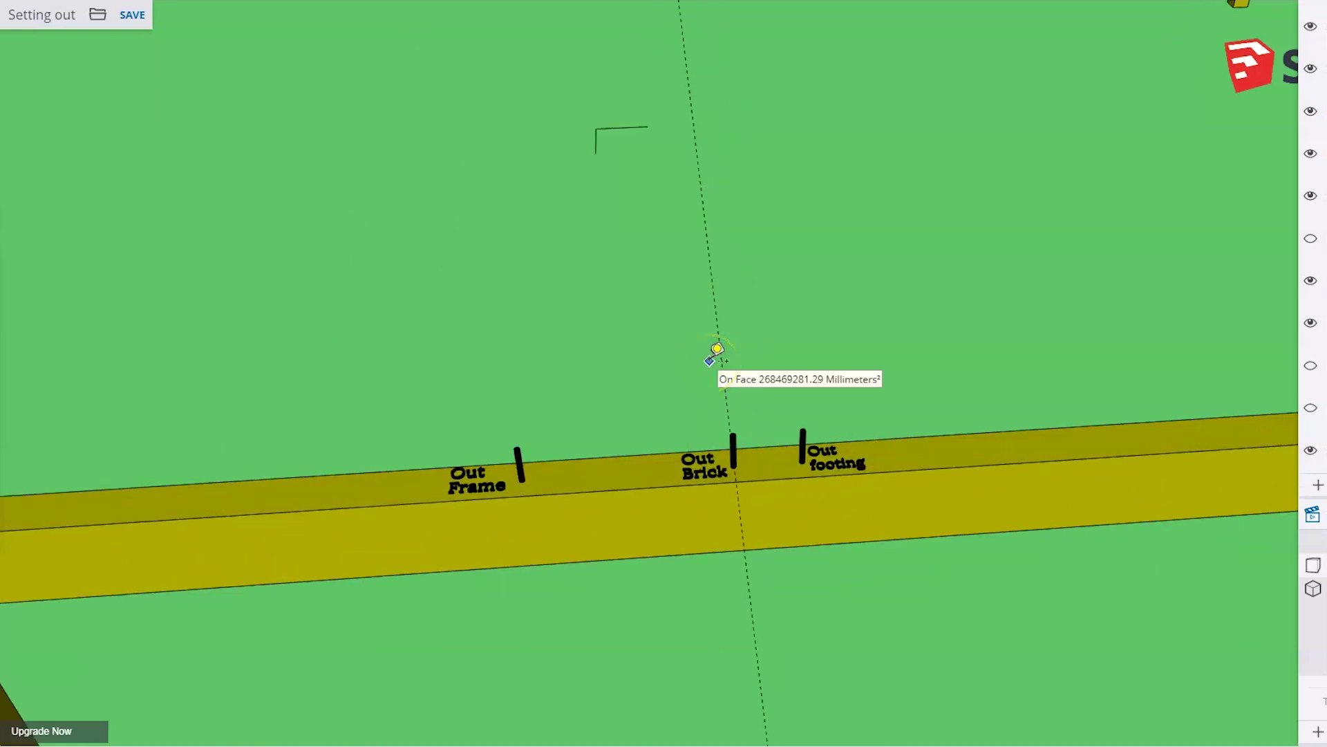
click(694, 400)
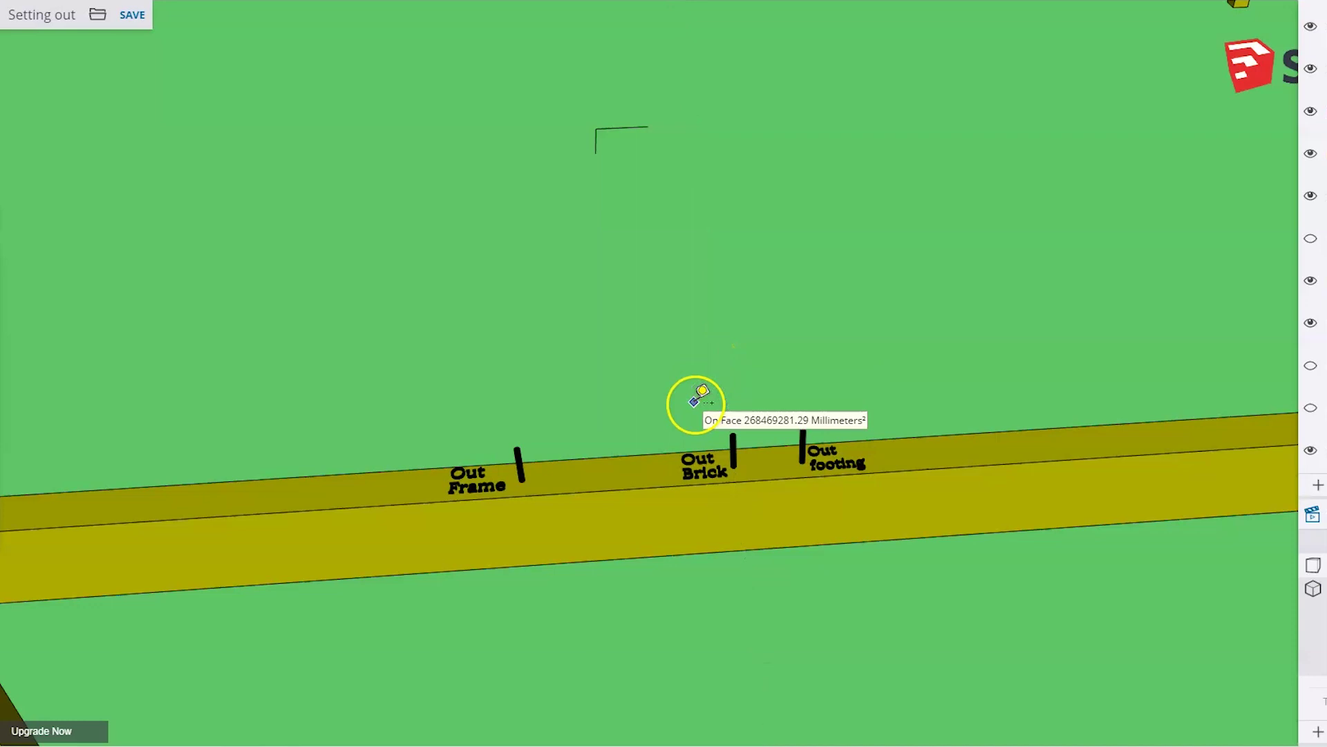
scroll(873, 349, down, 4)
scroll(334, 428, up, 2)
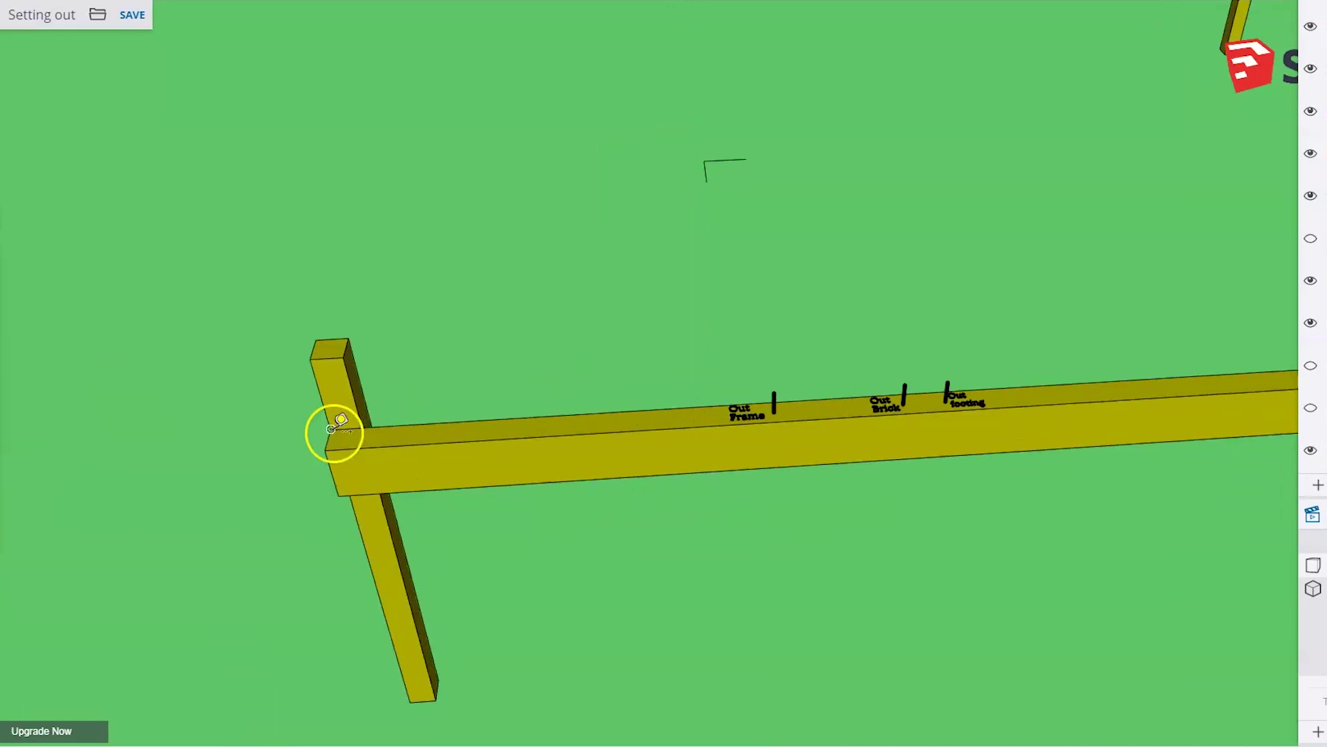
scroll(339, 422, up, 1)
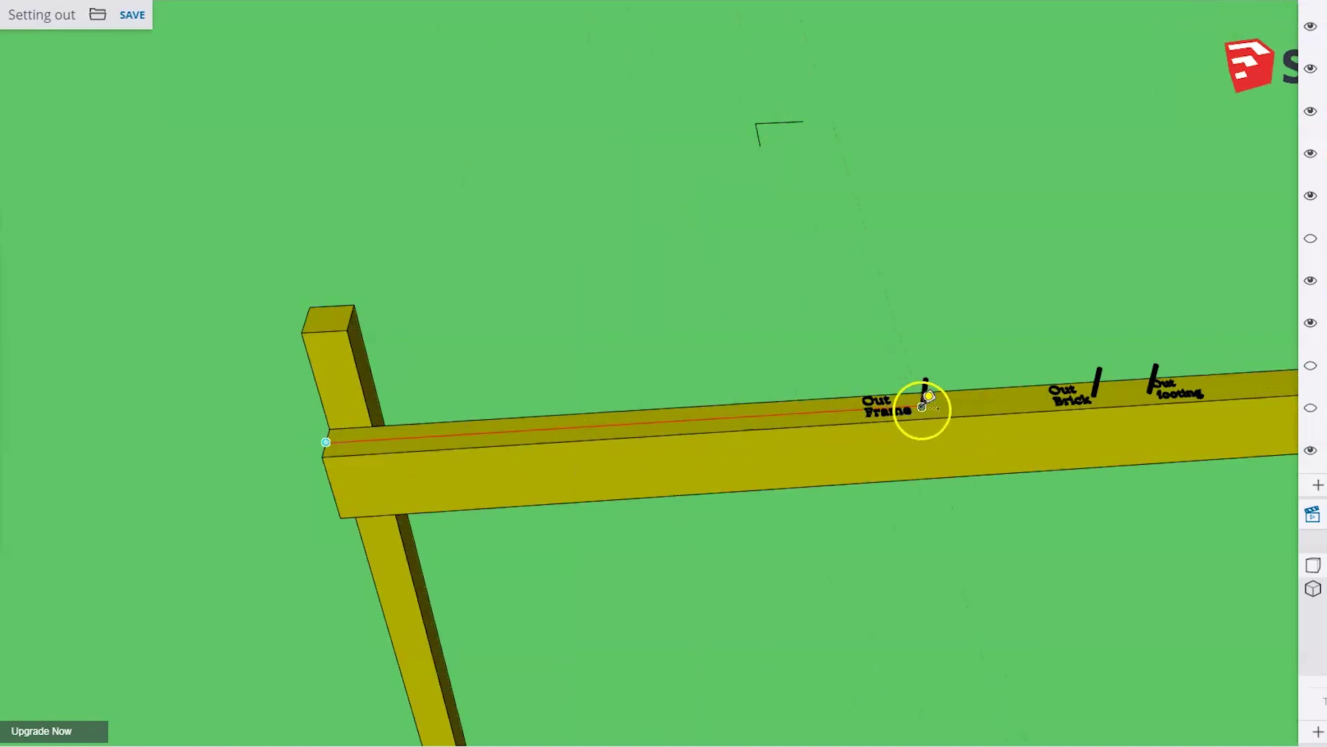
Place a dashed guide at the Out Frame mark, then zoom out to the surrounding boards.
click(923, 408)
middle_drag(1096, 444, 939, 489)
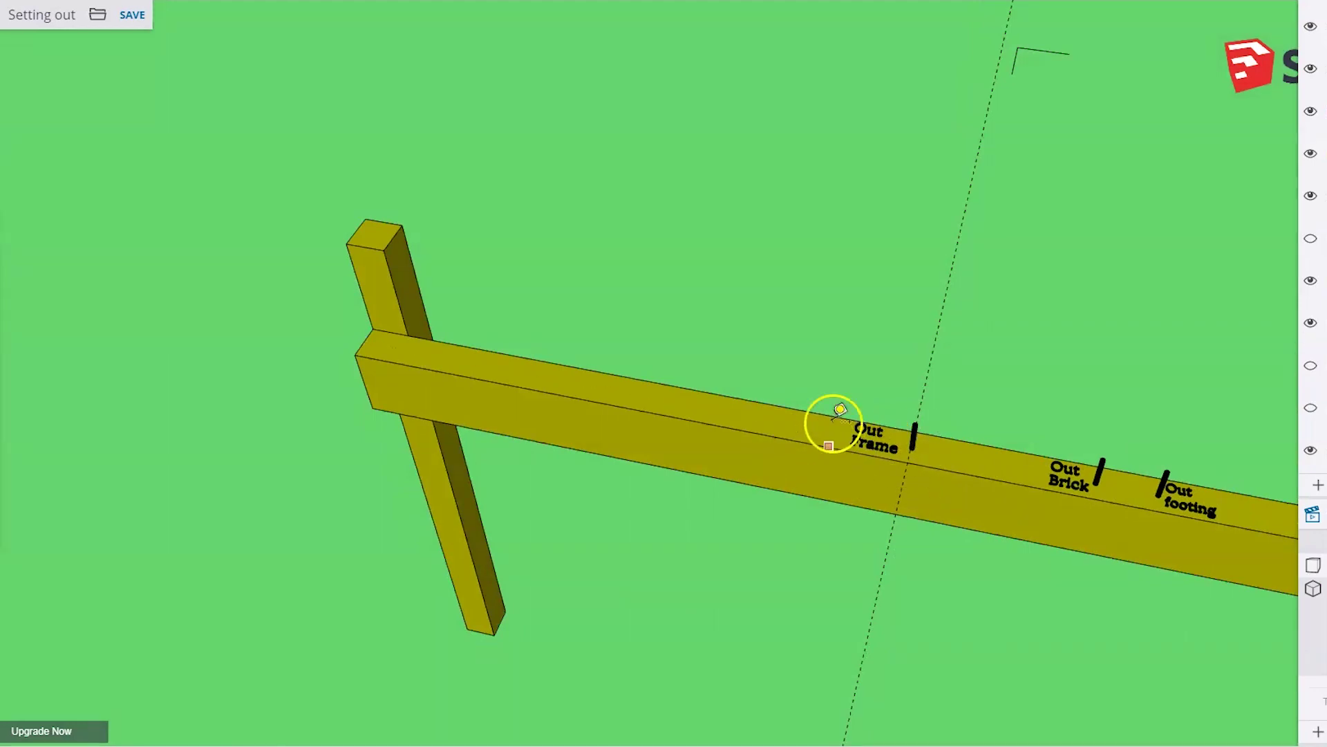
scroll(841, 423, up, 2)
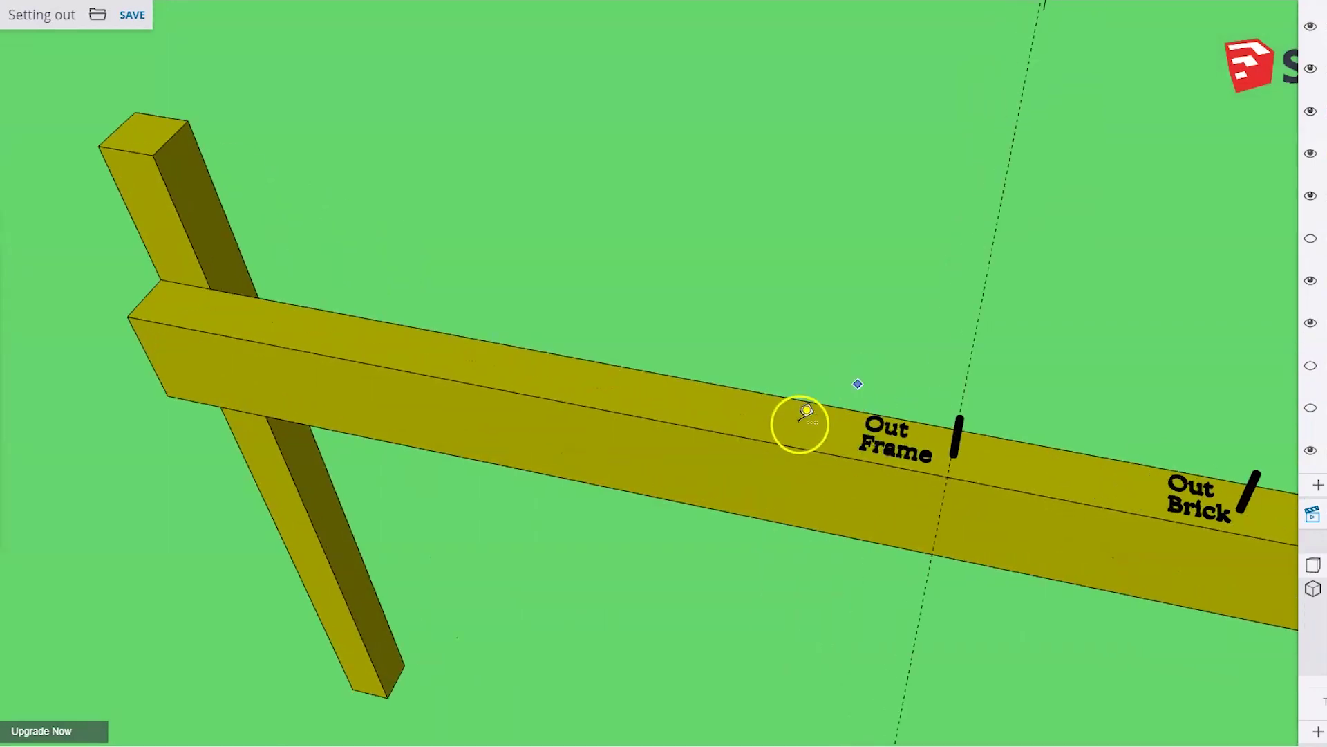
scroll(833, 508, down, 2)
middle_drag(915, 461, 924, 311)
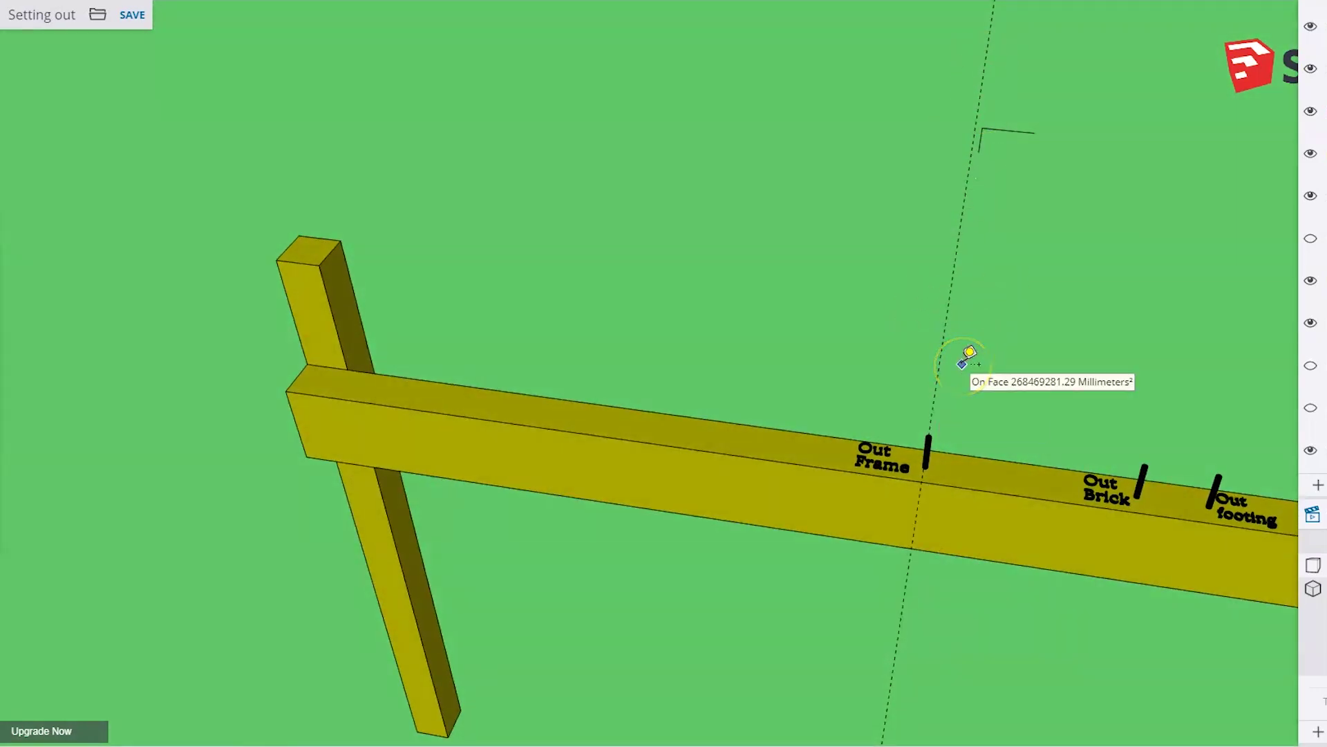
scroll(1073, 397, down, 6)
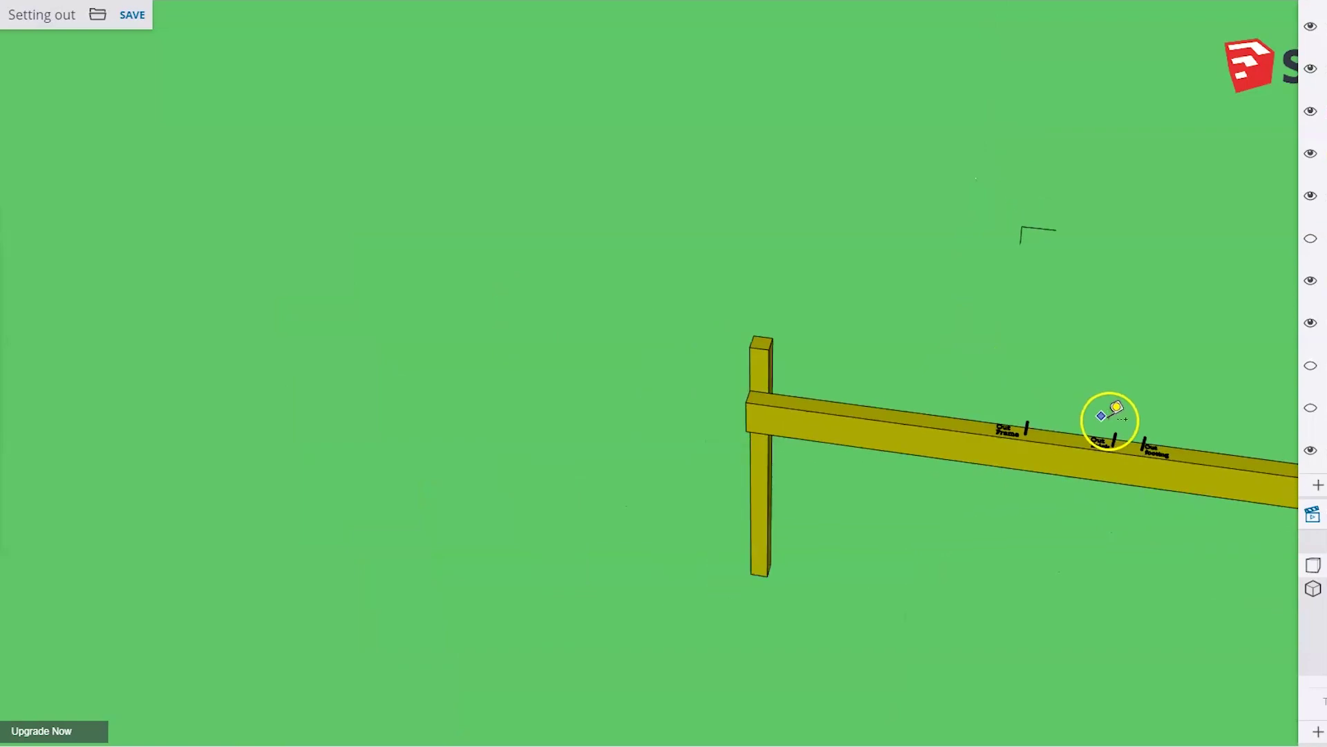
scroll(231, 305, up, 8)
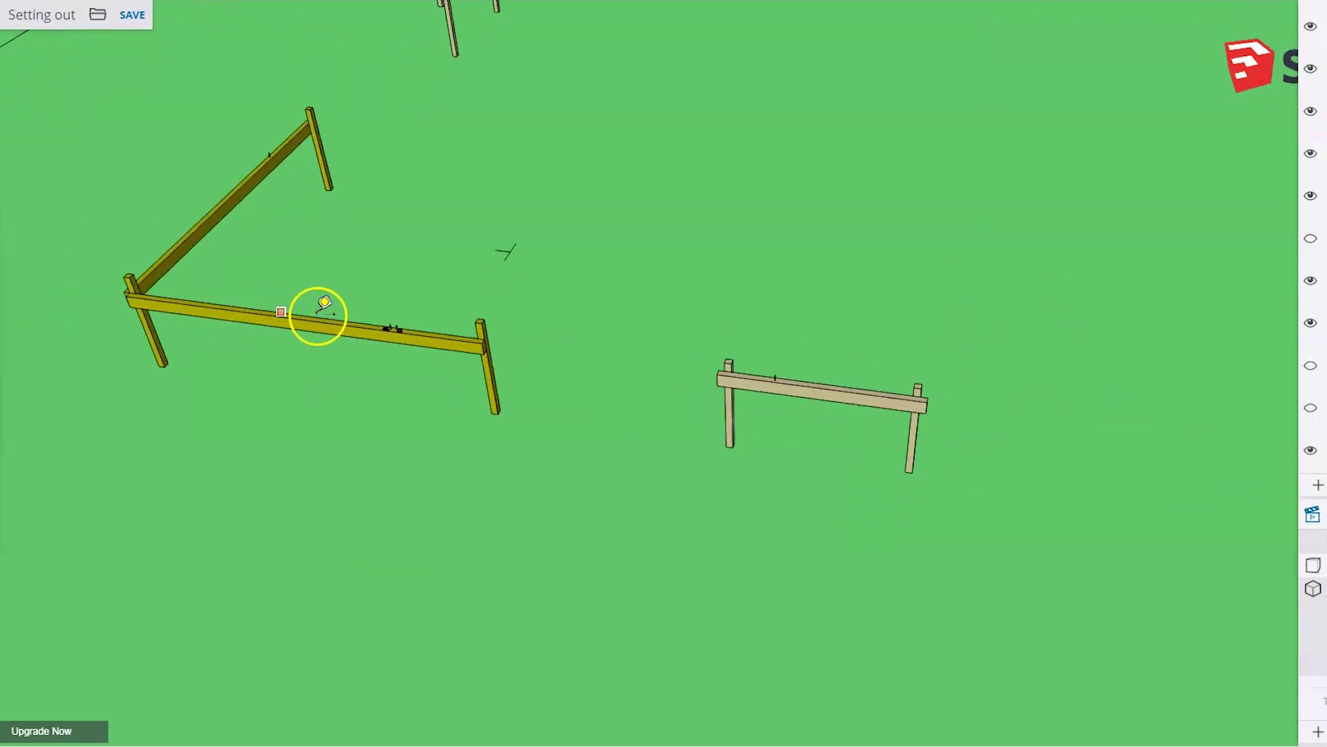
middle_drag(487, 330, 653, 394)
scroll(650, 401, down, 1)
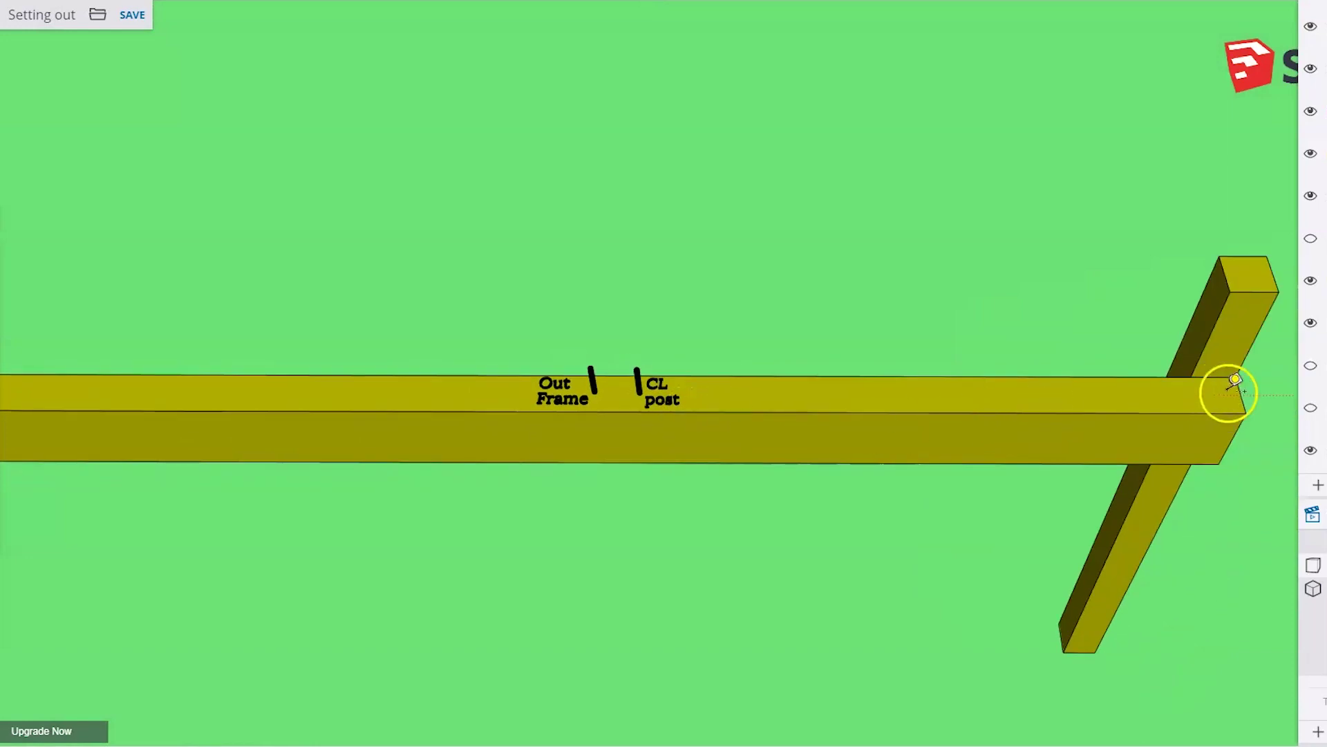
mouse_move(1240, 392)
mouse_down()
mouse_move(662, 376)
mouse_move(642, 391)
mouse_up()
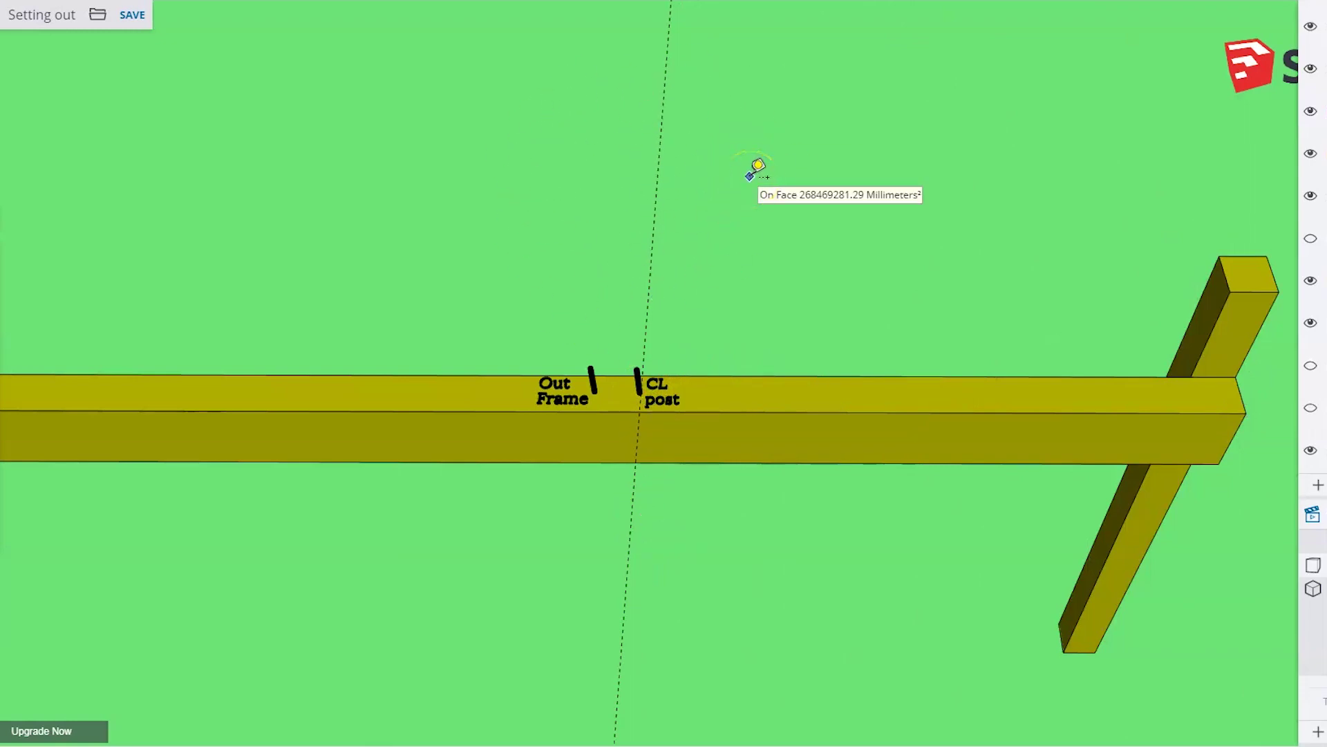
key(ctrl+z)
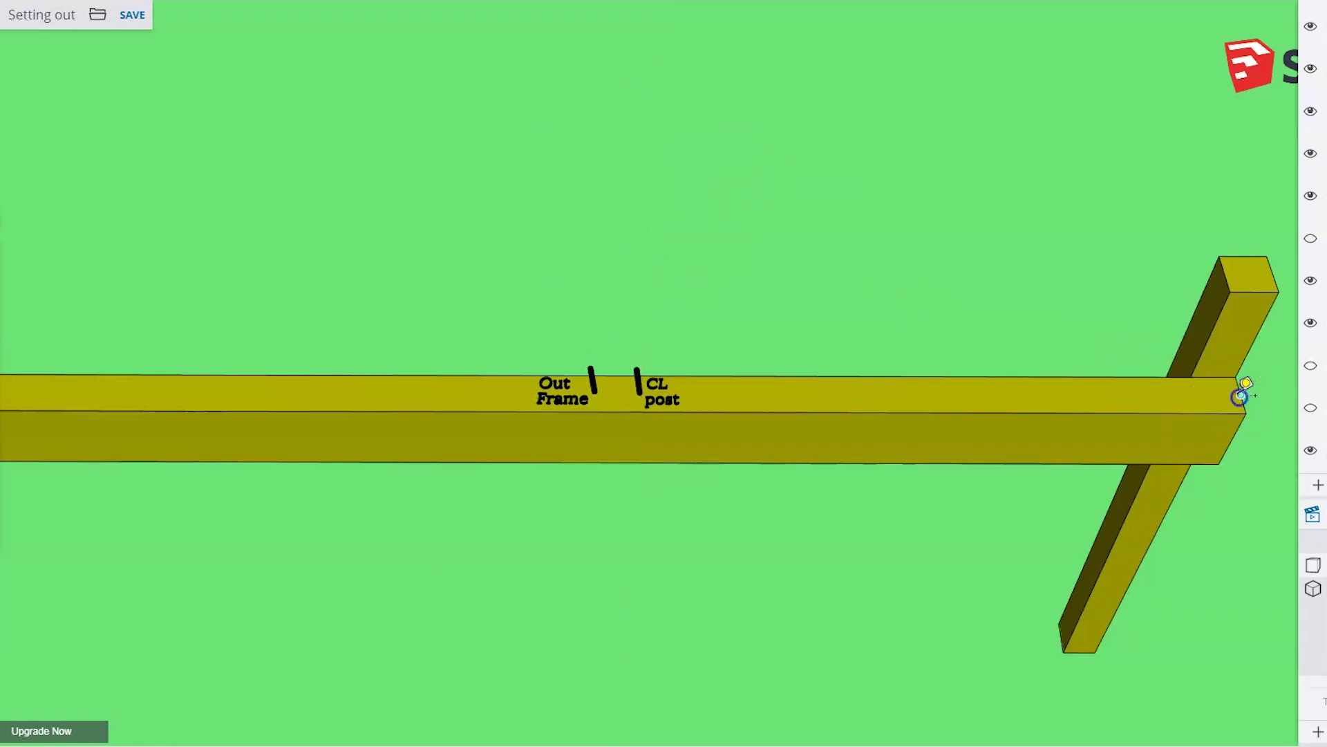
click(1241, 395)
click(592, 384)
middle_drag(910, 437, 911, 440)
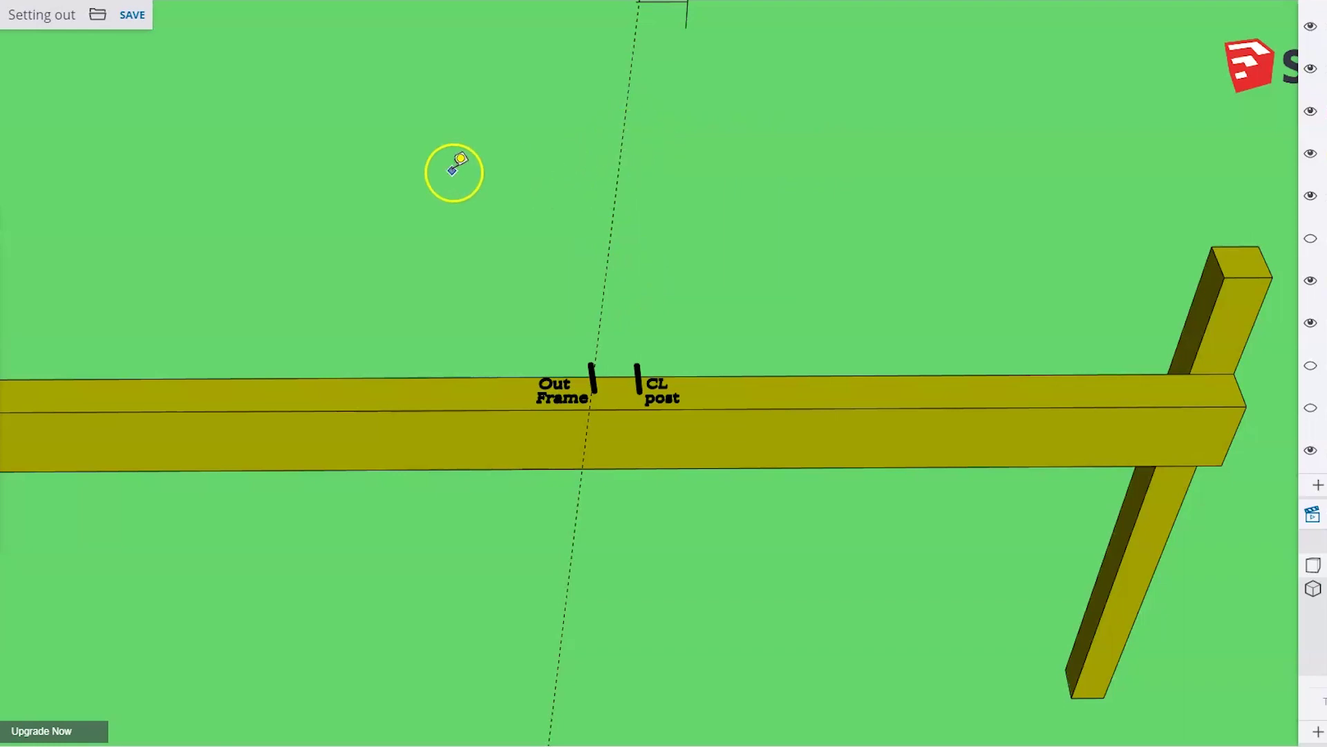
key(ctrl+z)
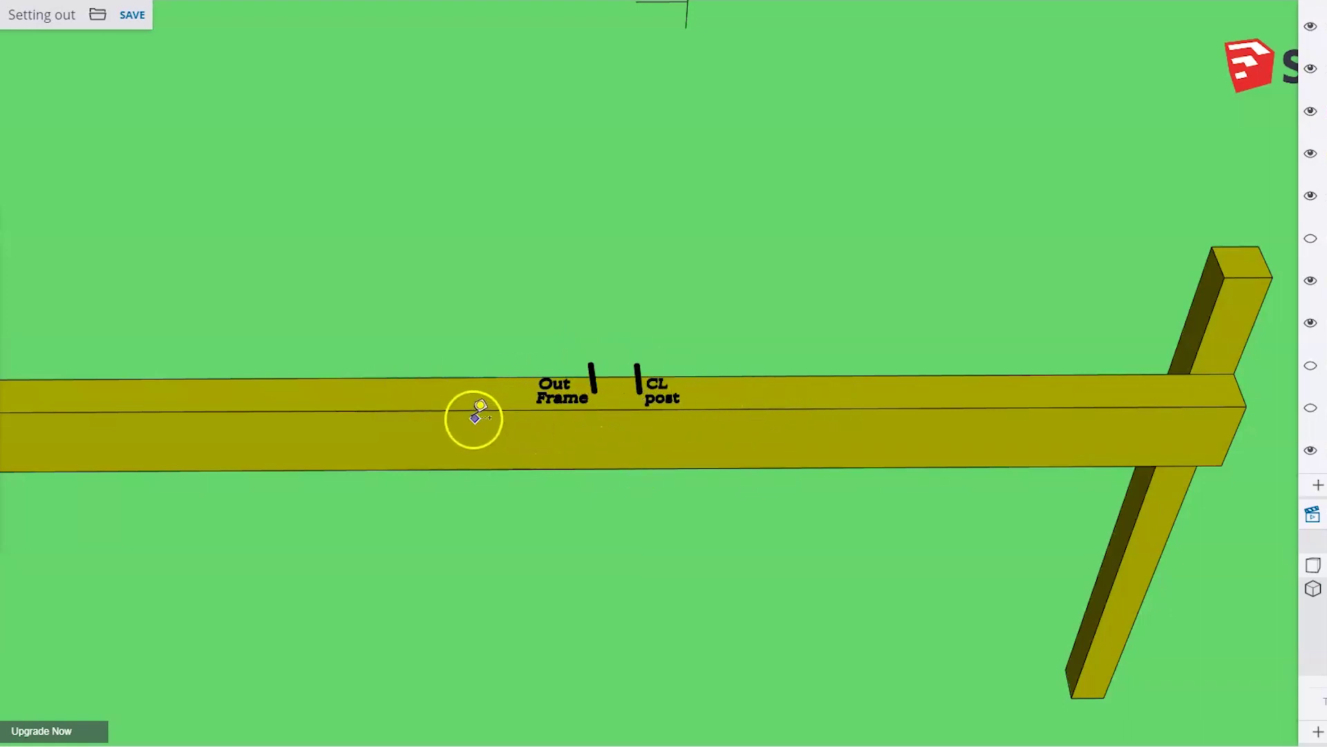
Place a temporary guide through the tan board's single mark, then cancel it.
scroll(209, 388, down, 6)
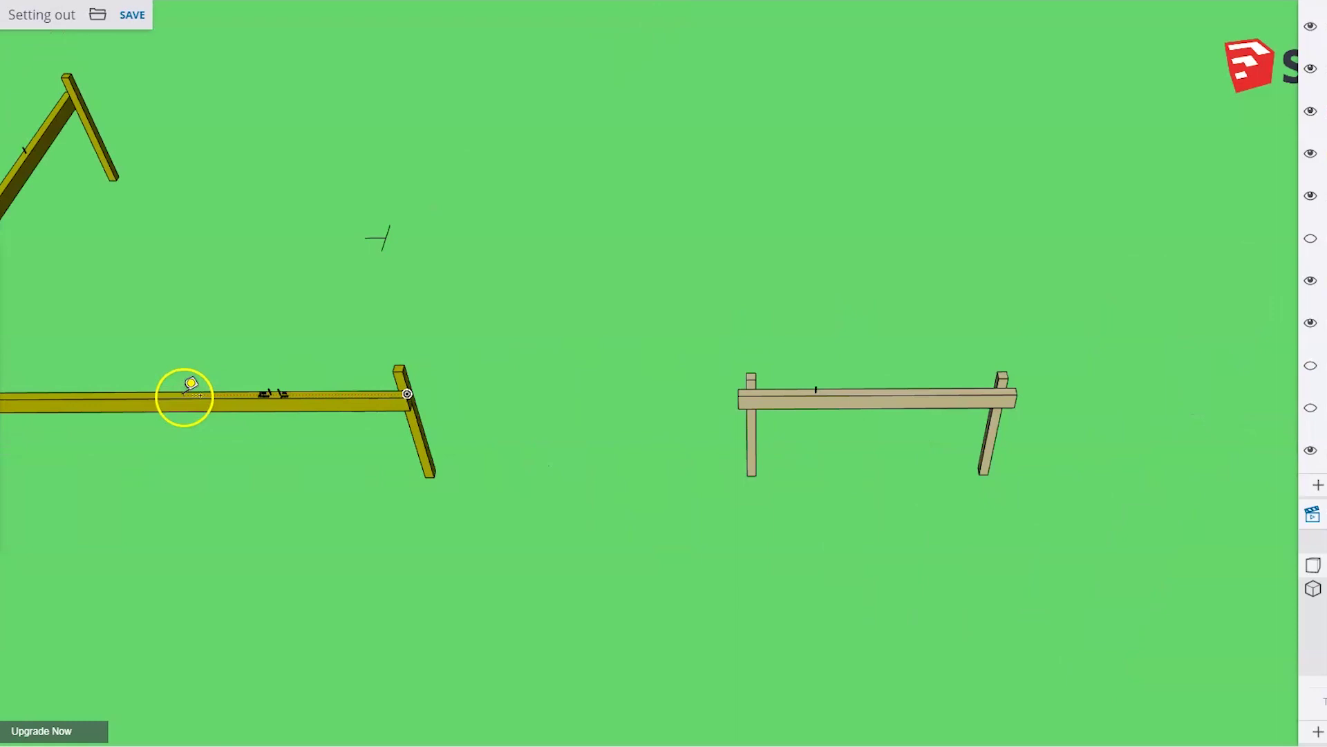
scroll(717, 395, up, 5)
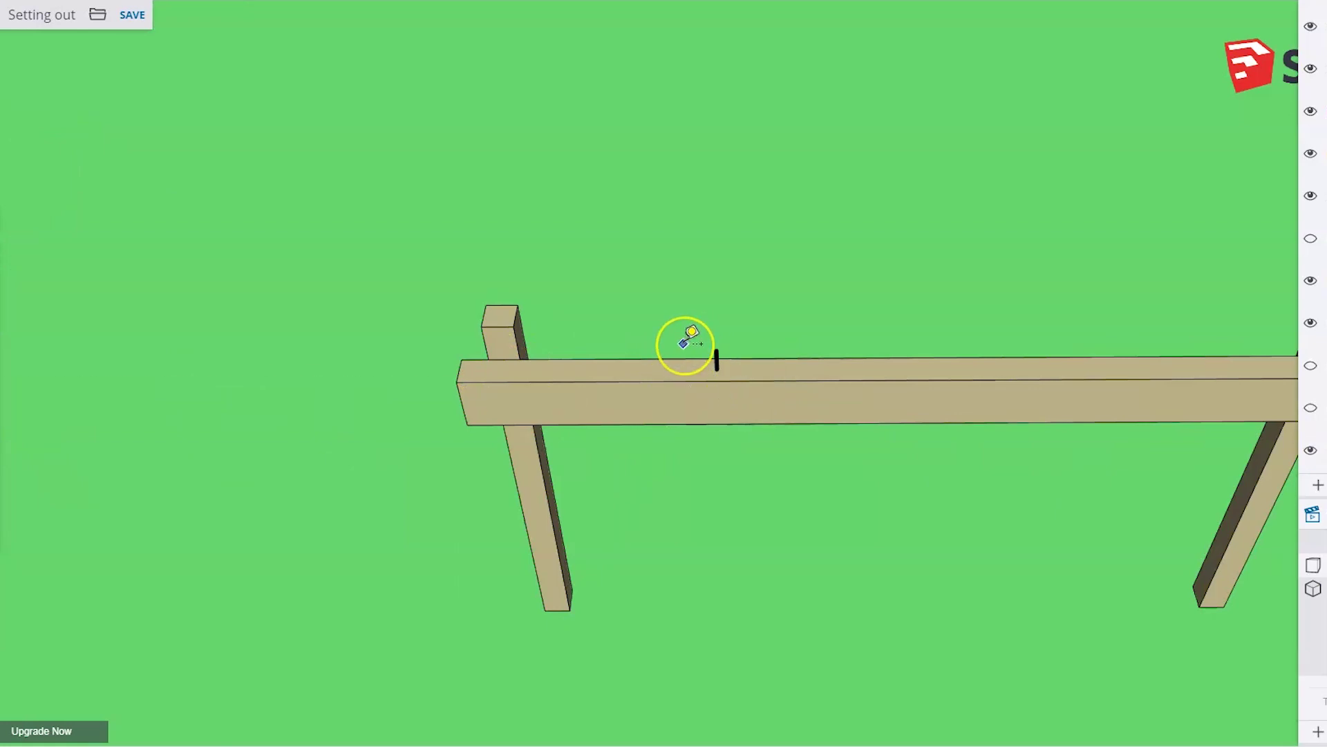
drag(691, 338, 741, 436)
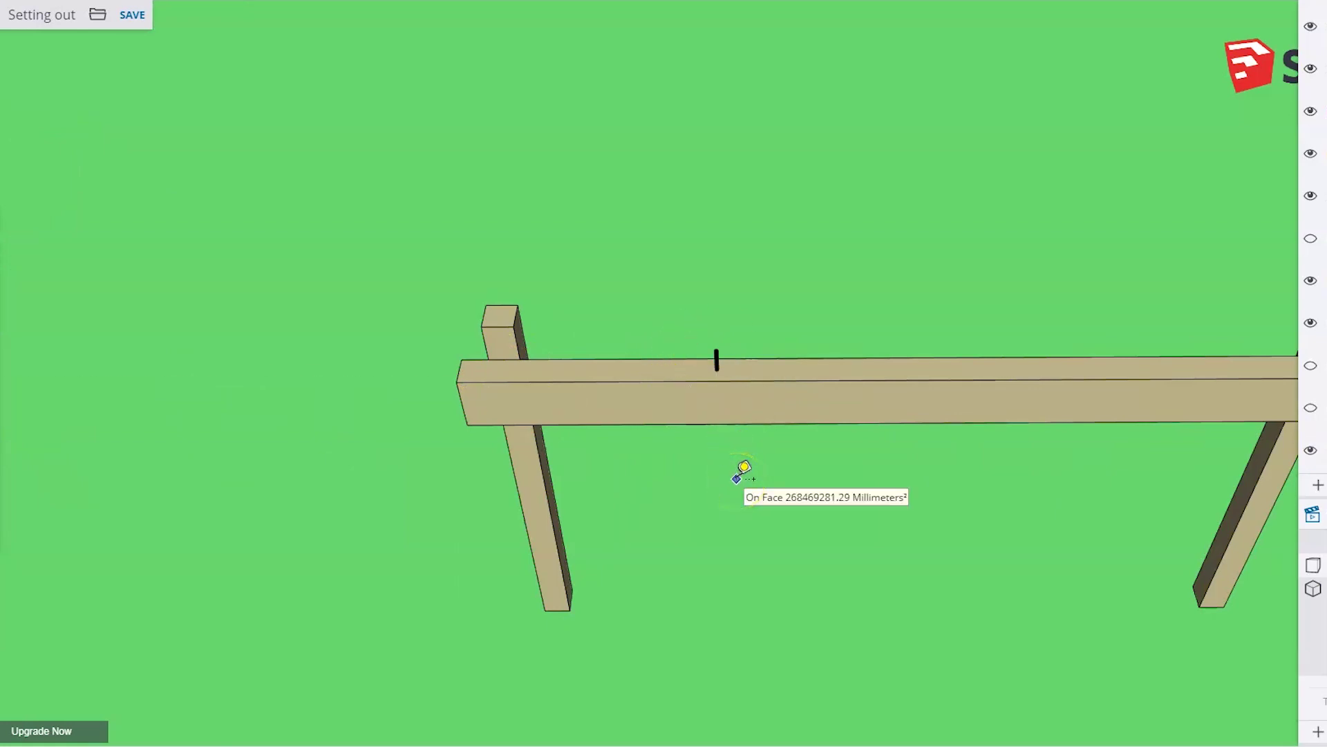
scroll(726, 357, up, 1)
scroll(726, 356, down, 5)
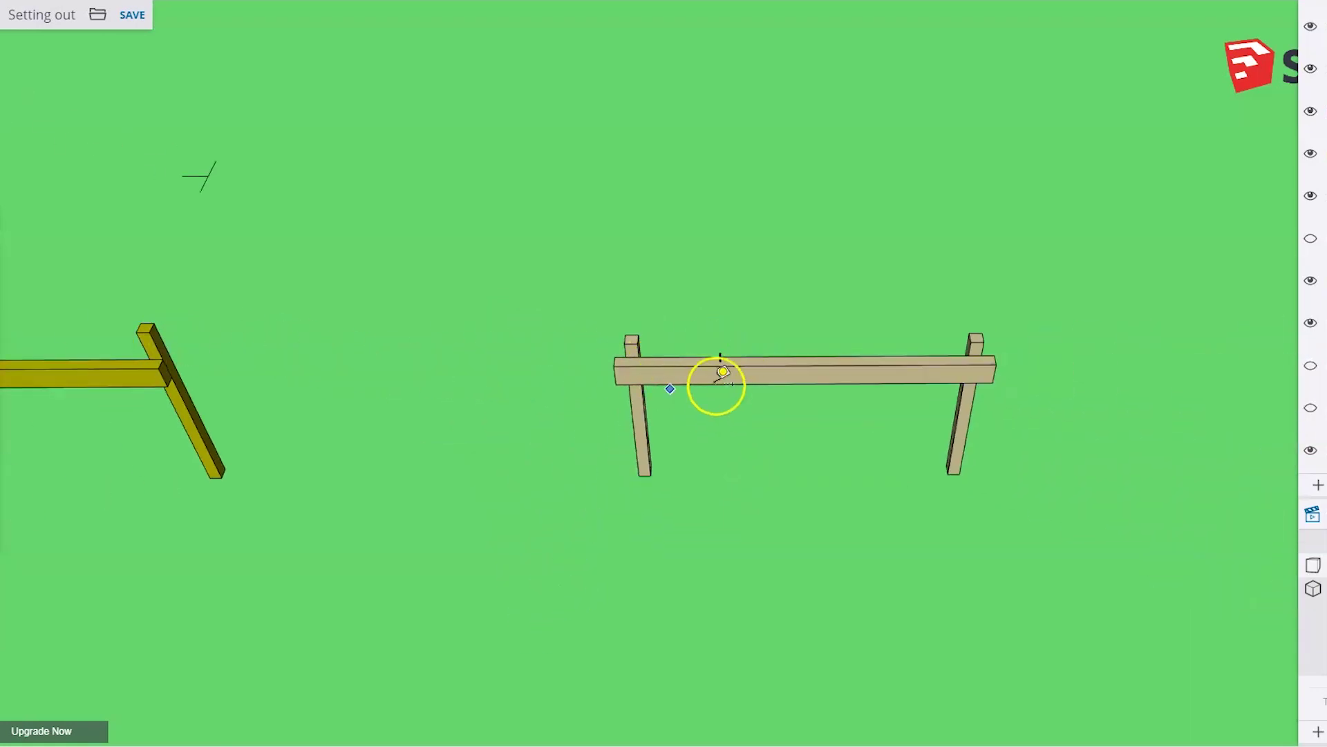
click(719, 361)
scroll(620, 358, up, 4)
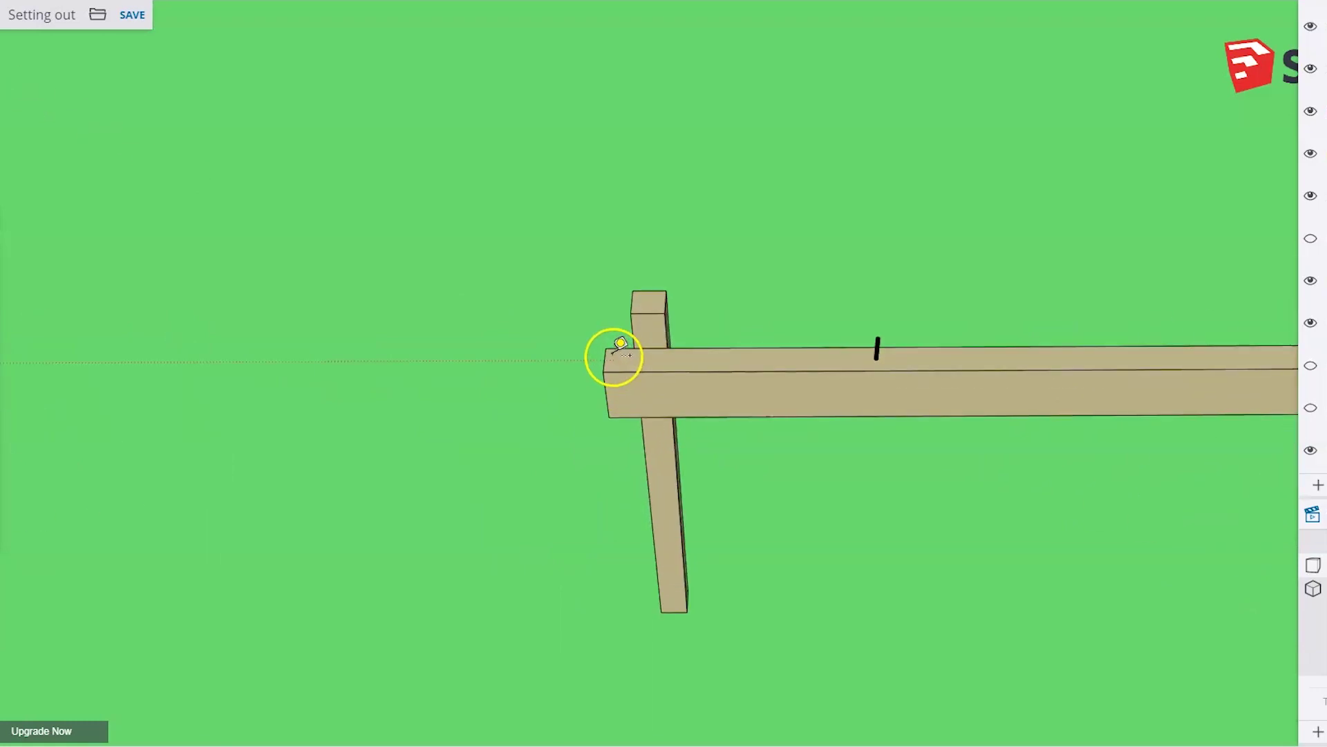
double_click(878, 350)
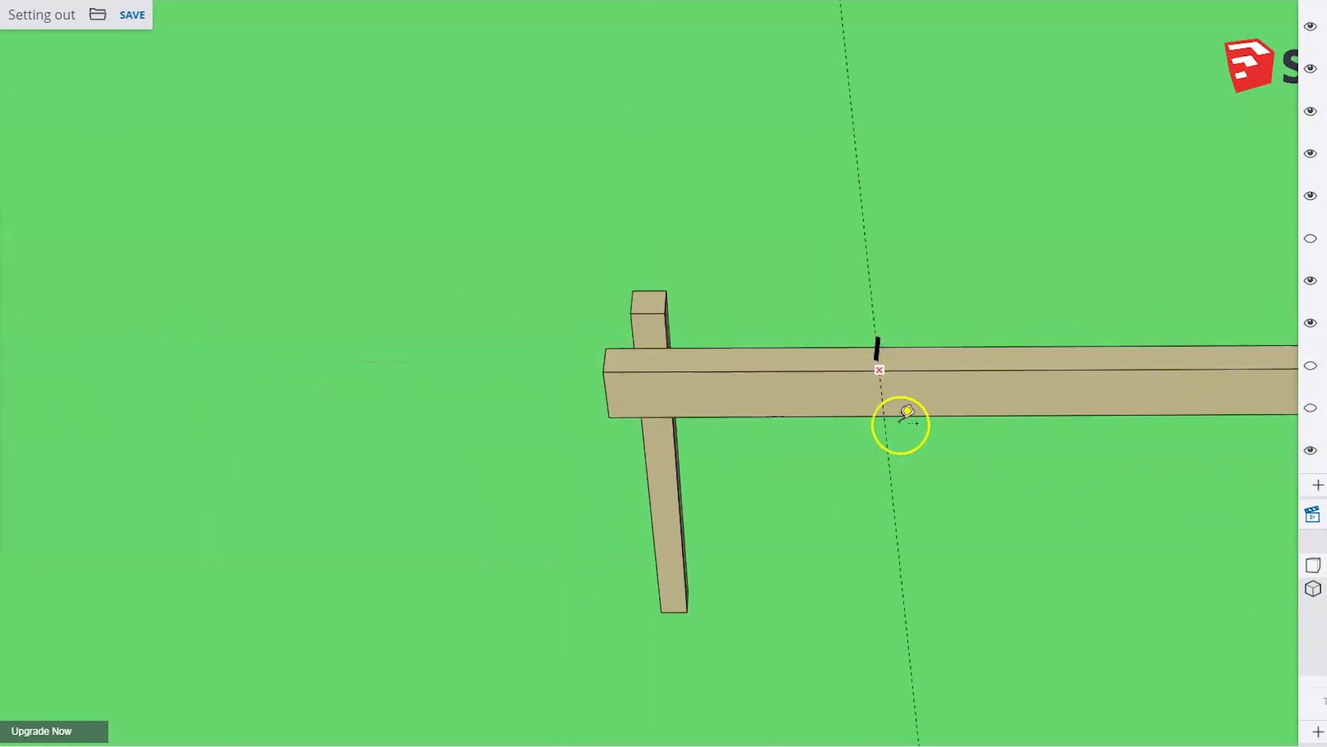
scroll(774, 521, down, 1)
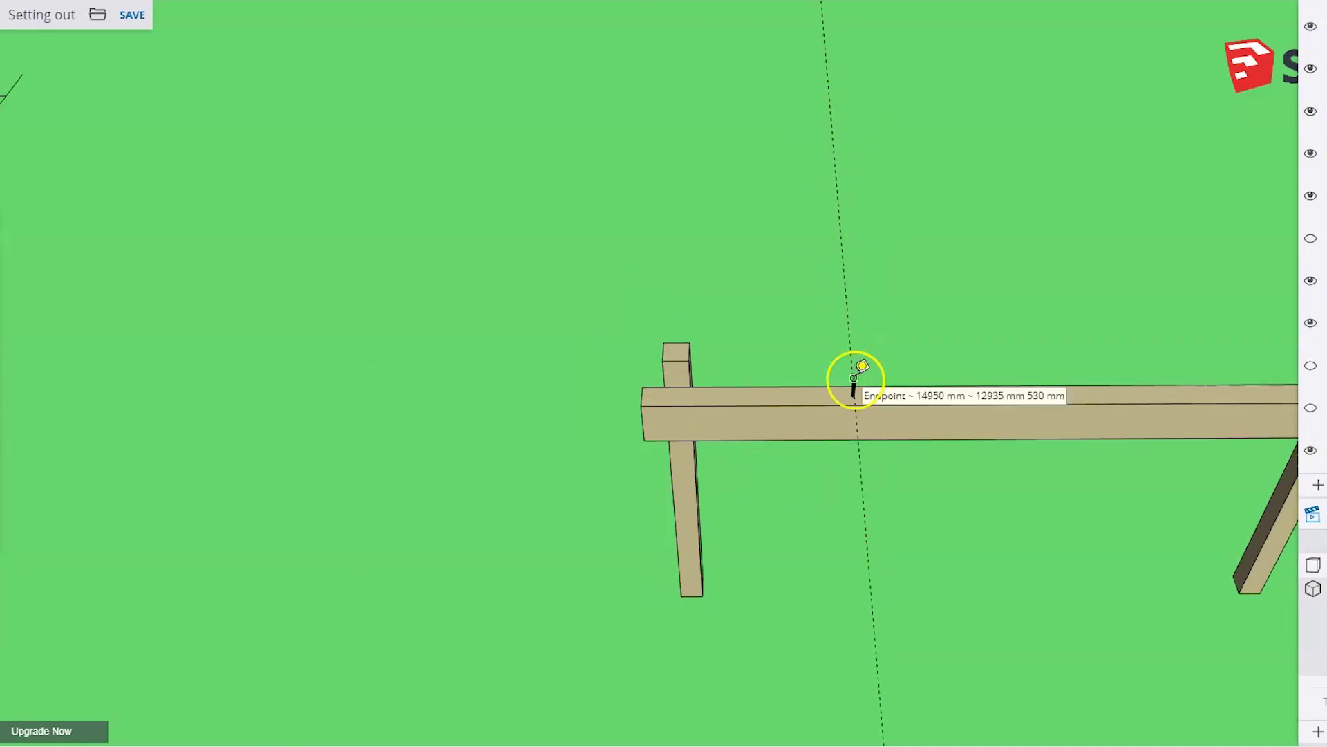
key(Escape)
Zoom out and turn on the hidden house outline tag, orbiting to an oblique view.
scroll(948, 348, down, 2)
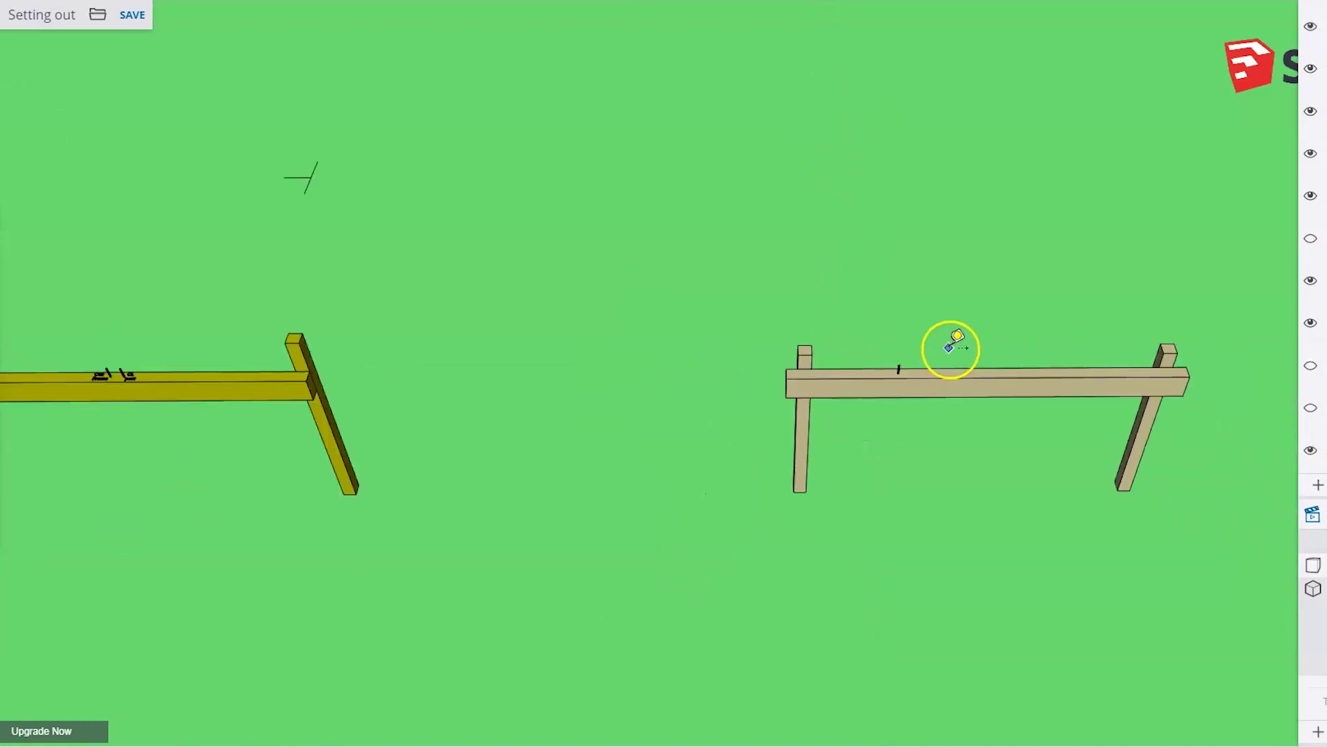
scroll(951, 348, down, 2)
scroll(722, 405, down, 2)
scroll(474, 445, down, 1)
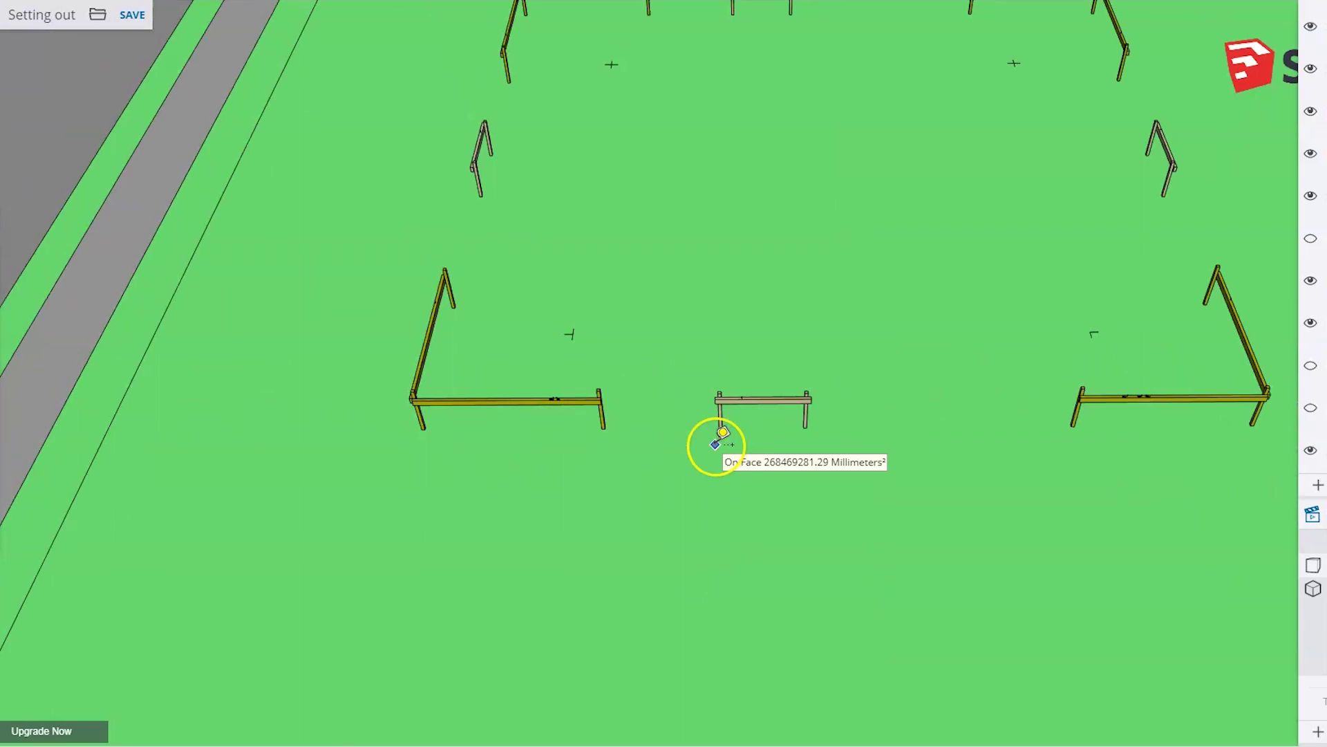
scroll(599, 518, down, 1)
scroll(569, 584, down, 3)
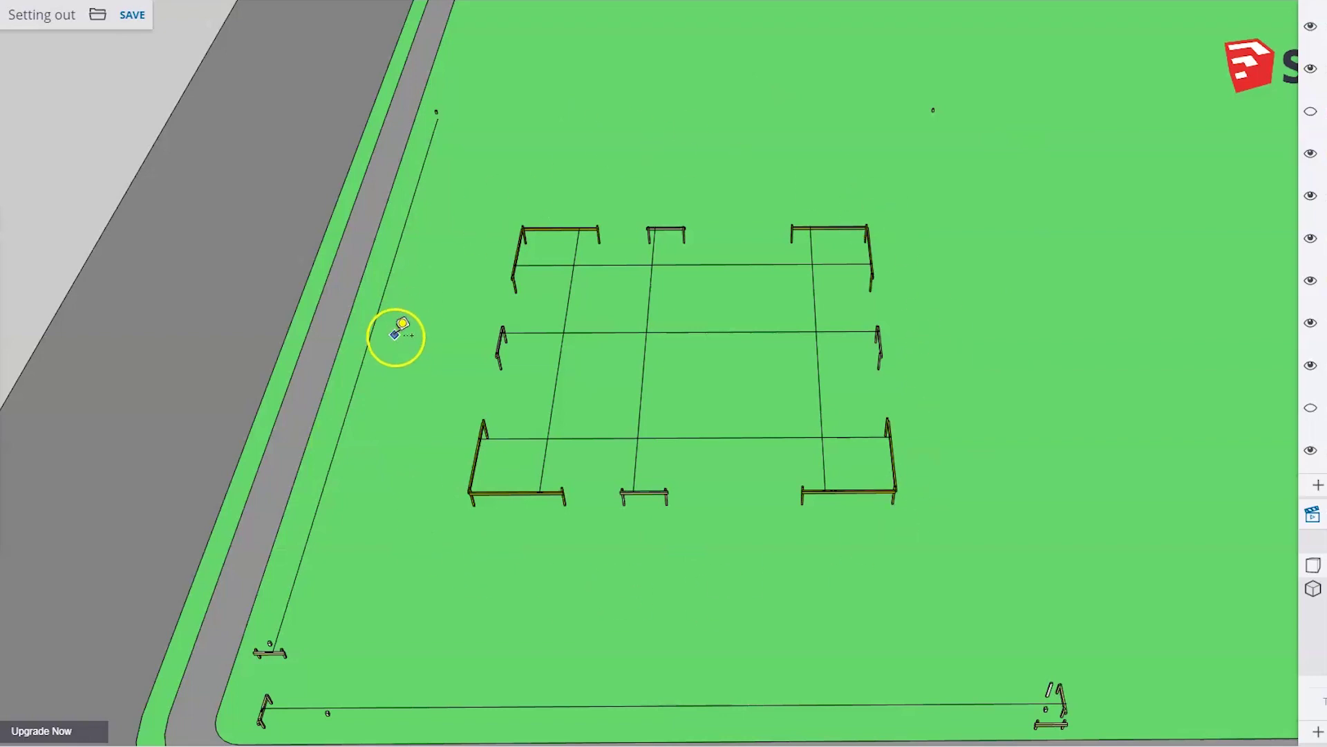
click(1311, 409)
middle_drag(806, 459, 907, 453)
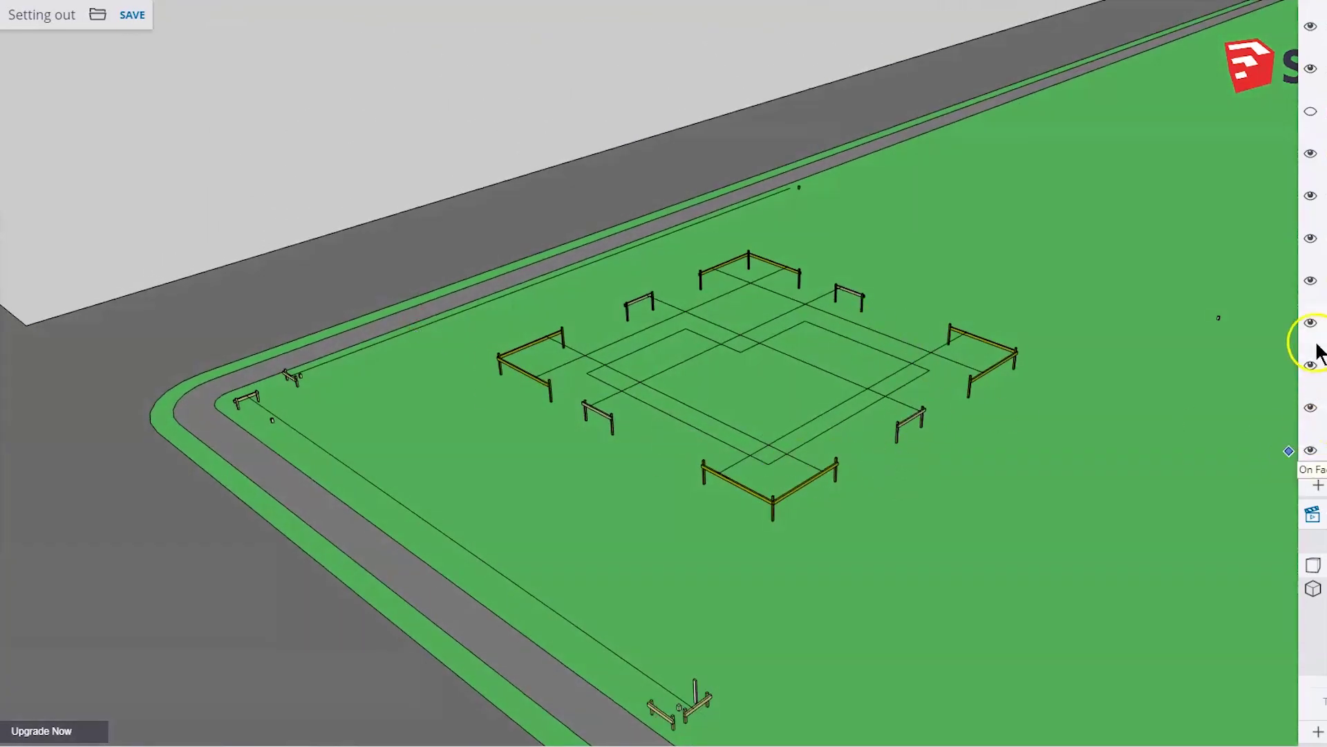
Hide the three string-line and setting-out line tags.
click(1312, 240)
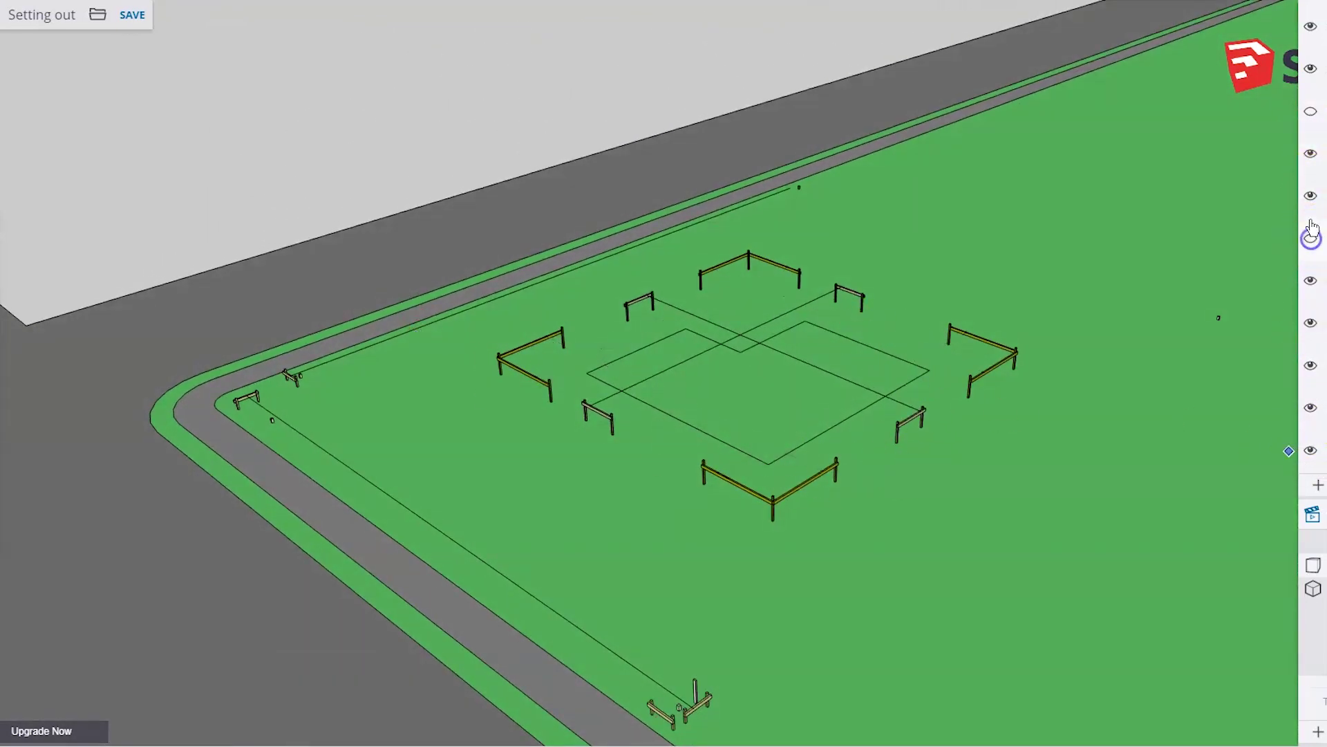
click(1311, 327)
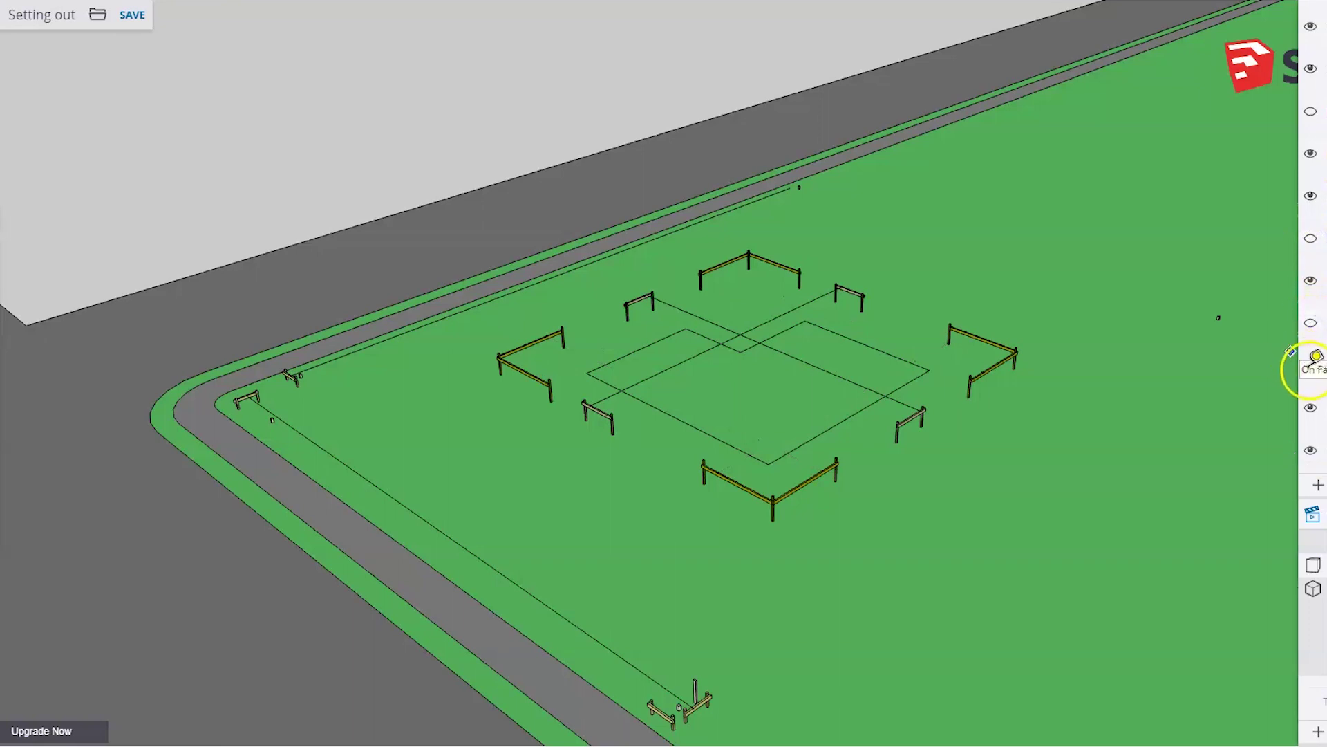
click(1312, 368)
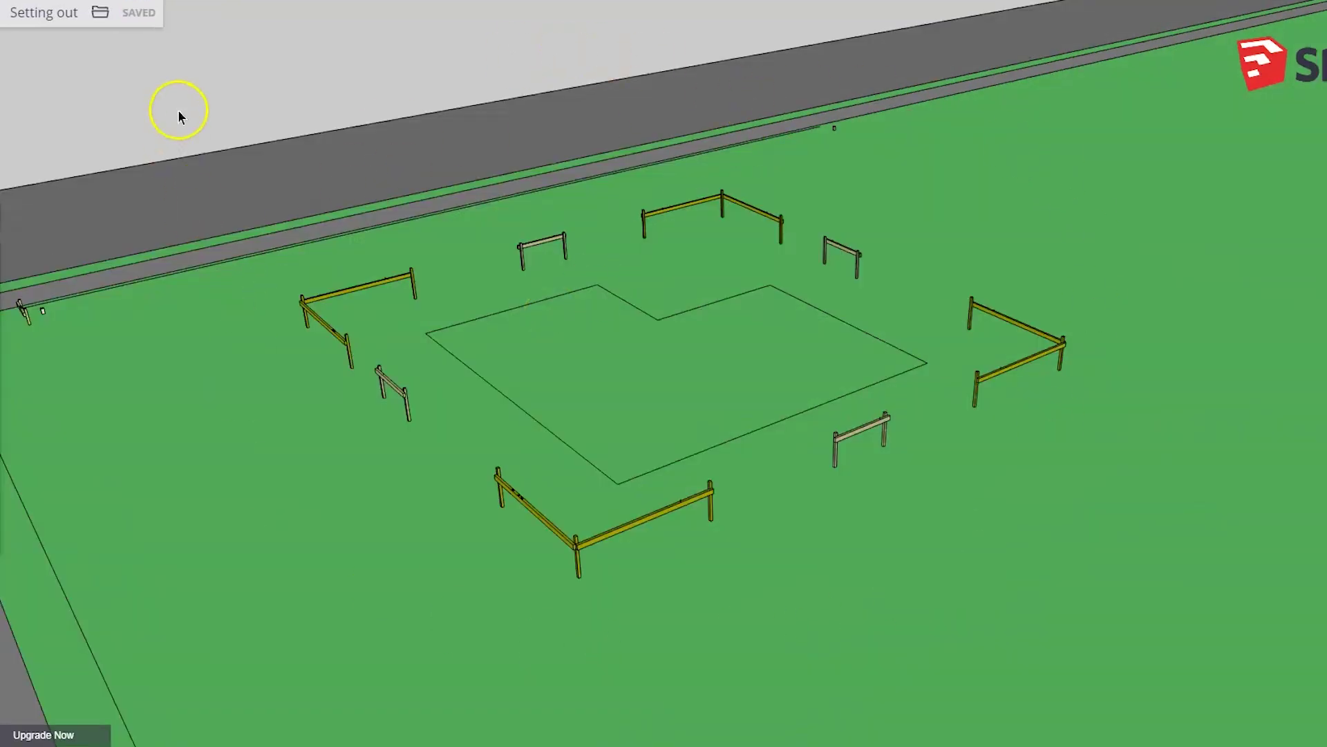
Orbit and zoom around the site to review the L-shaped outline ringed by profile boards.
scroll(178, 114, down, 10)
middle_drag(238, 215, 702, 293)
scroll(747, 346, down, 5)
scroll(283, 390, up, 4)
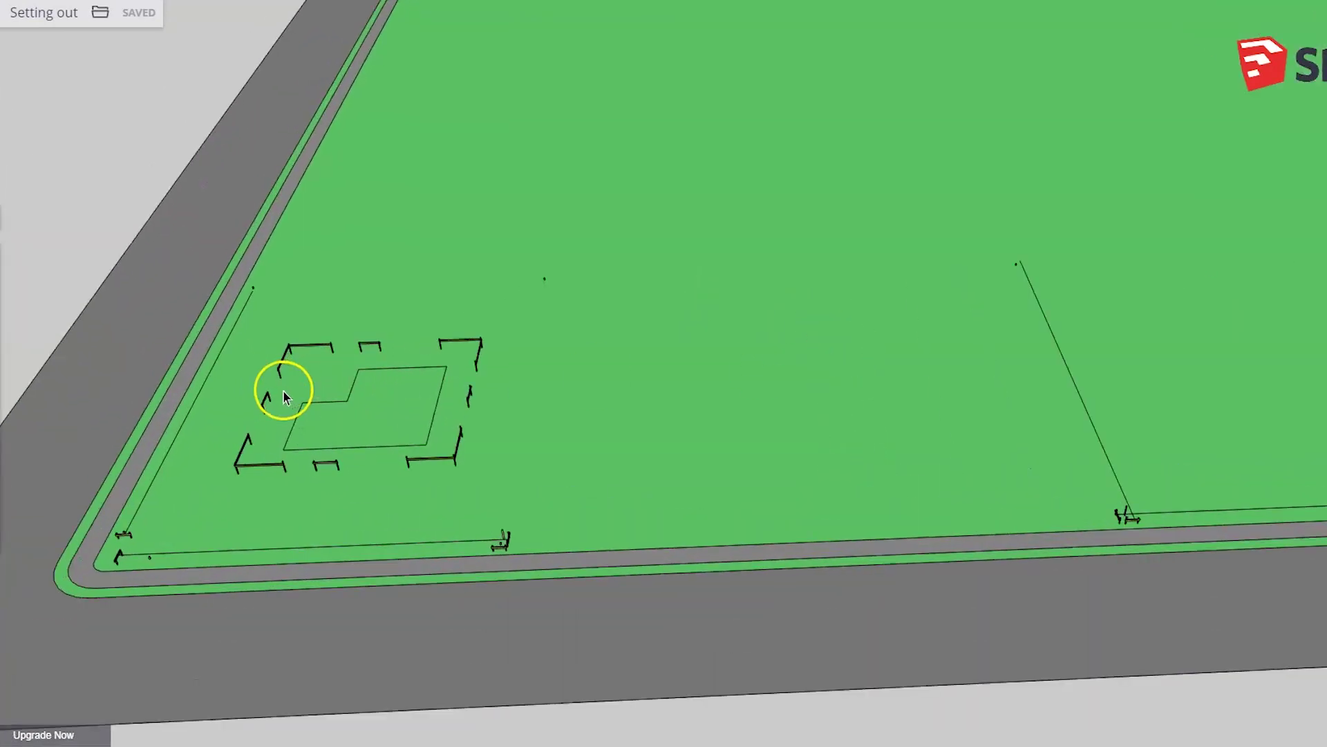
scroll(430, 379, up, 4)
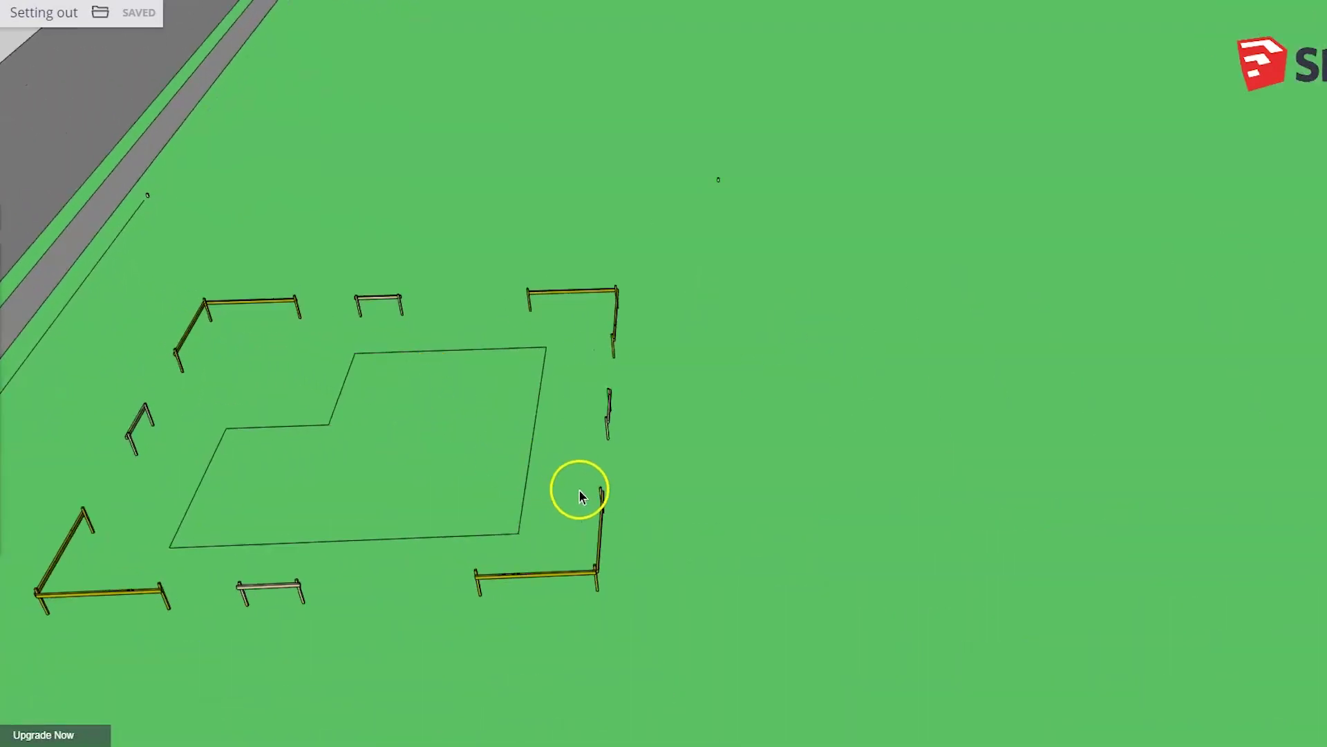
scroll(616, 392, up, 2)
middle_drag(465, 546, 380, 433)
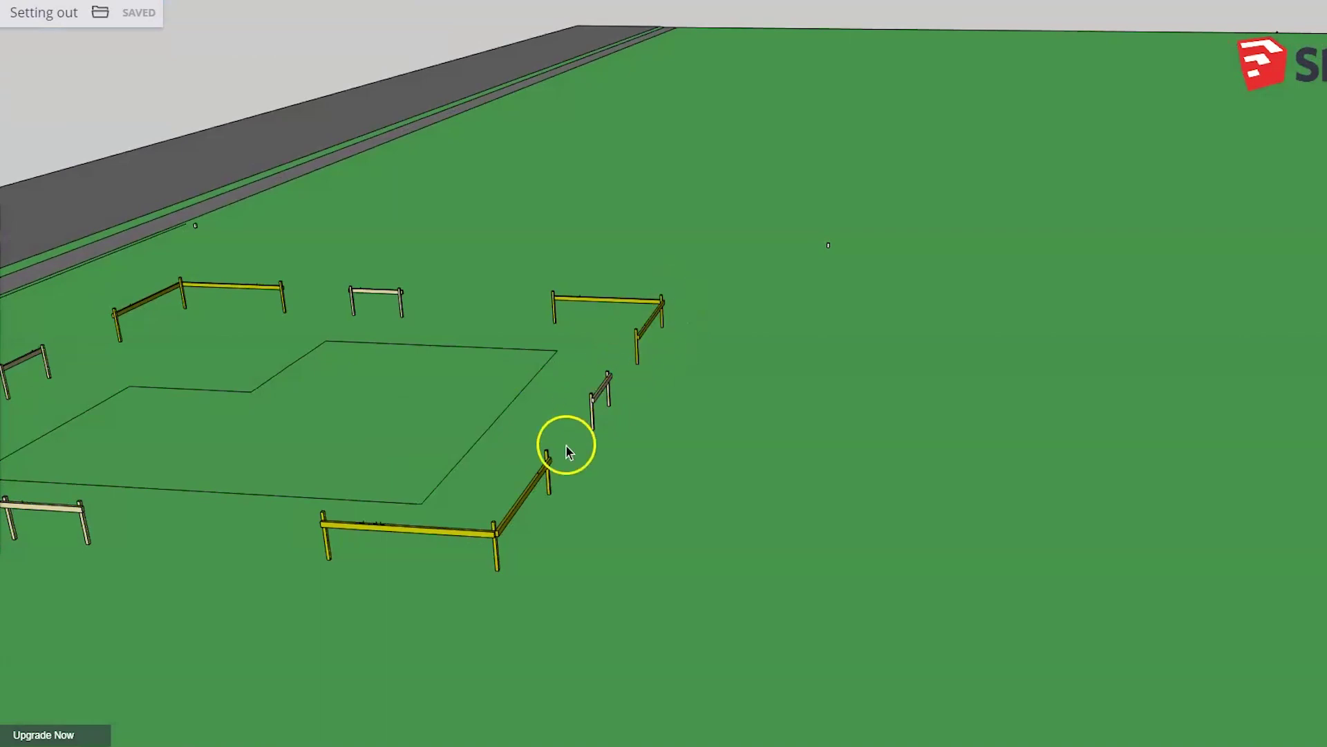
middle_drag(543, 507, 219, 642)
scroll(757, 632, down, 2)
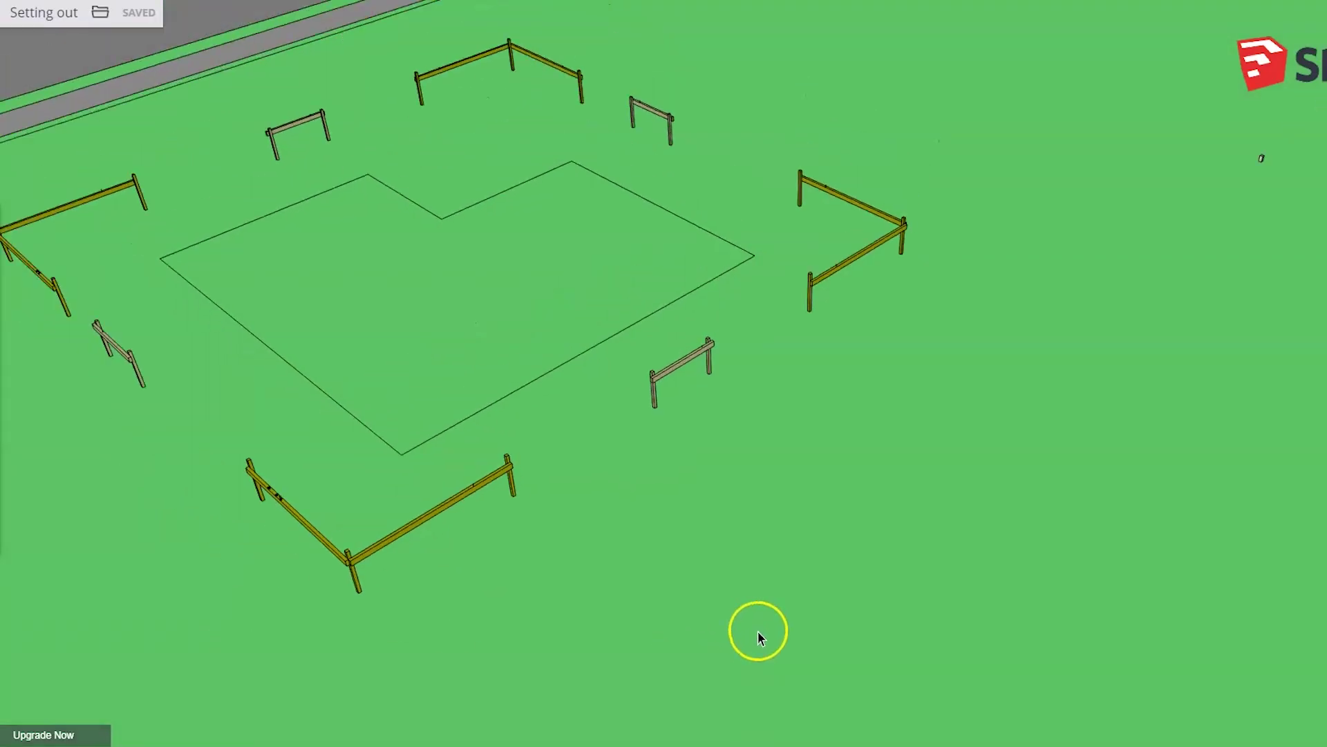
middle_drag(340, 412, 1031, 309)
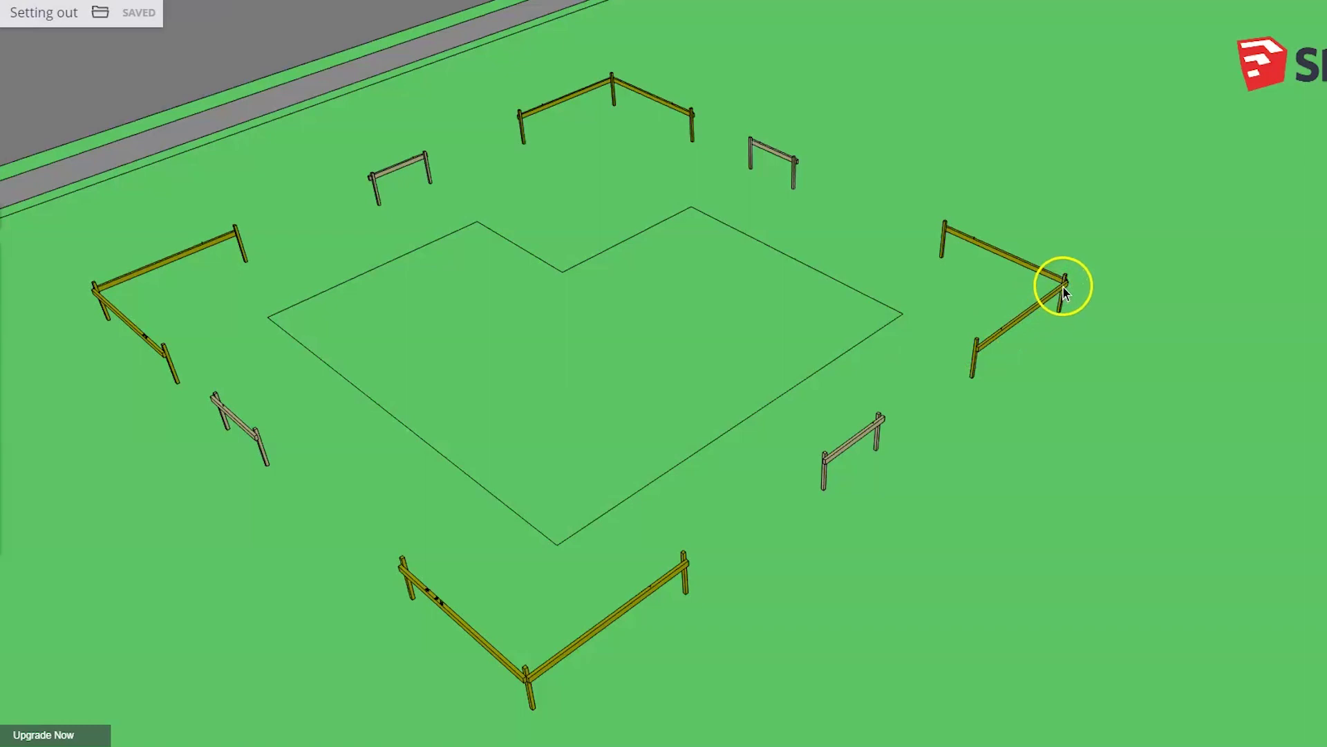